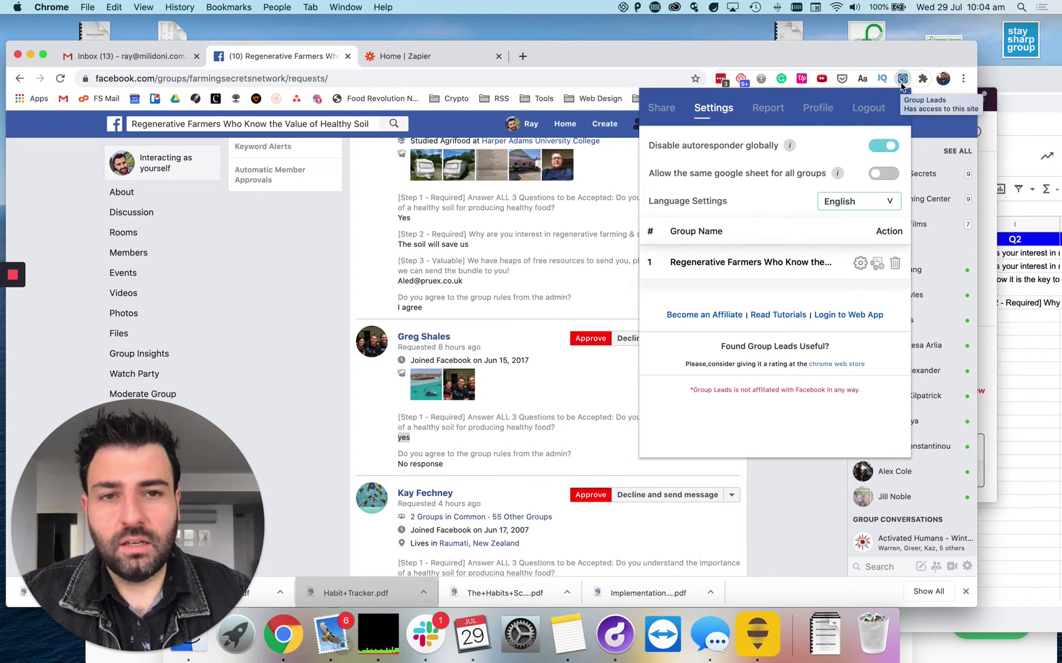
Step: Examine the answers to the membership questions in the pending requests, including the first applicant's reason for joining and e-mail
click(563, 291)
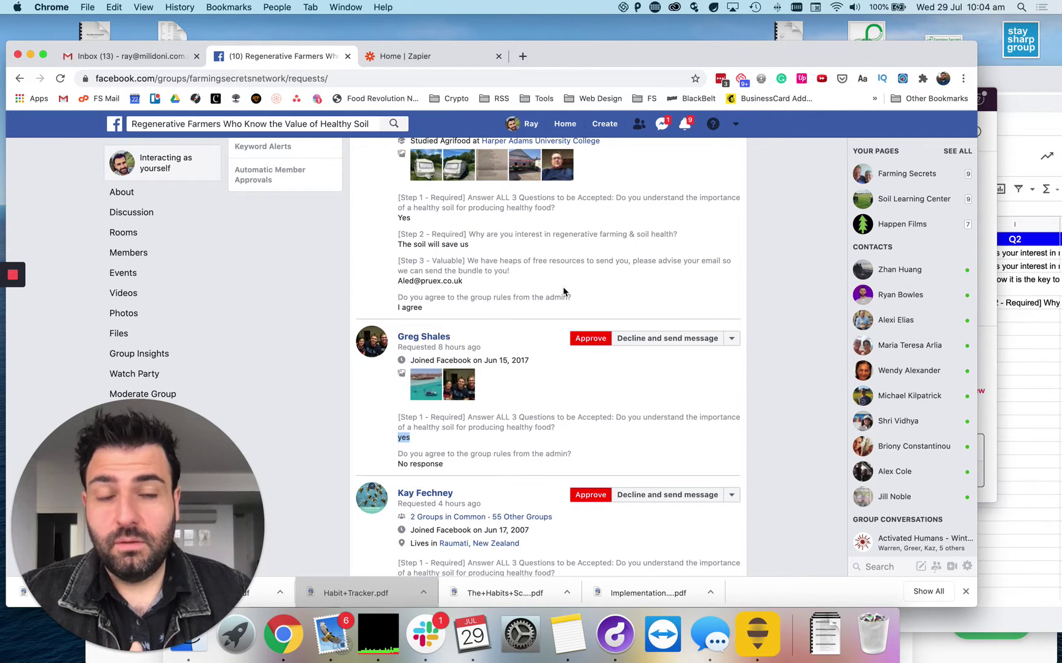
scroll(564, 291, up, 2)
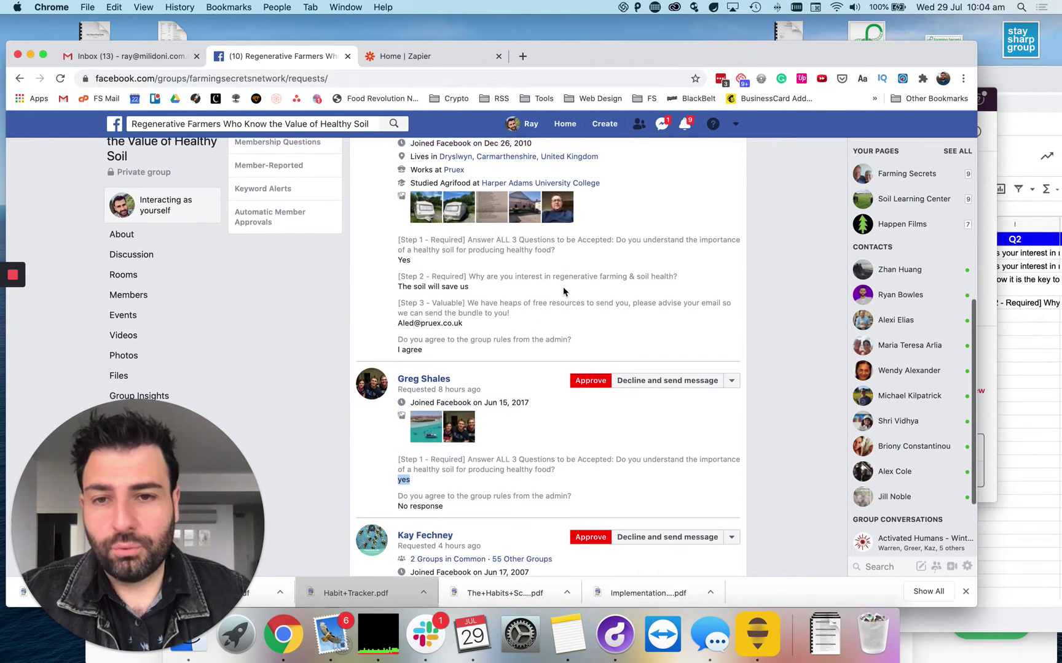
scroll(564, 291, up, 1)
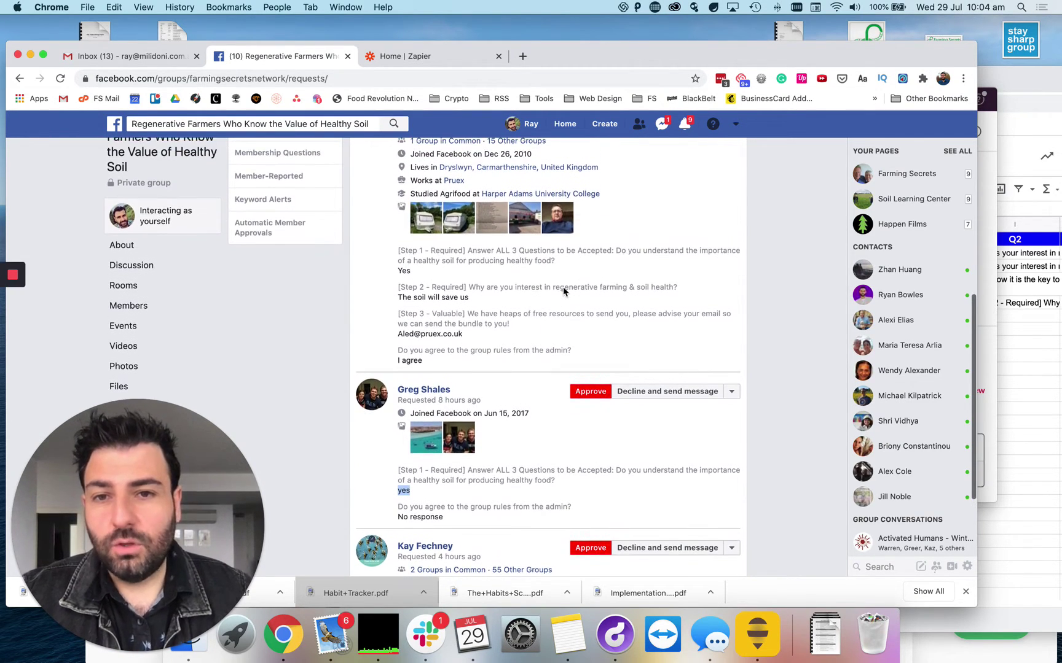
scroll(564, 291, down, 1)
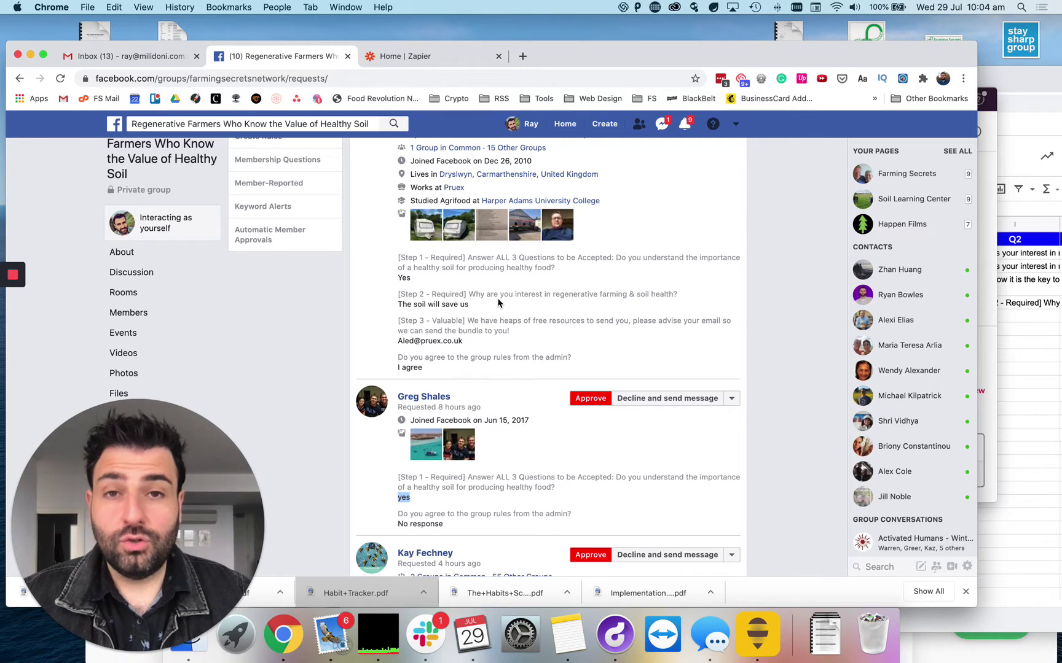
drag(398, 305, 488, 309)
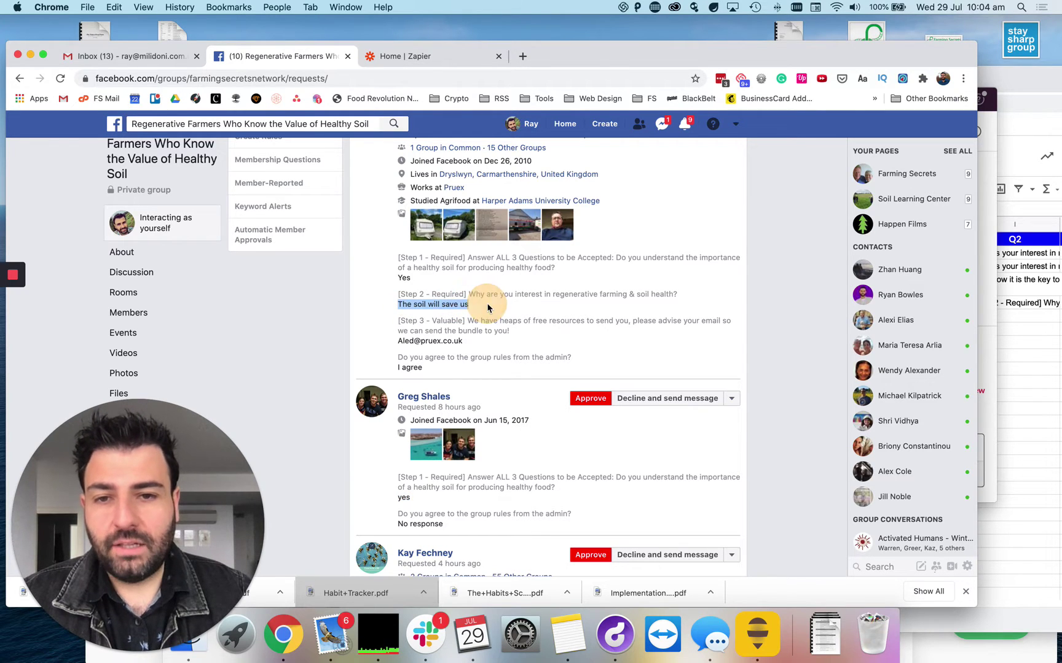
scroll(425, 306, down, 1)
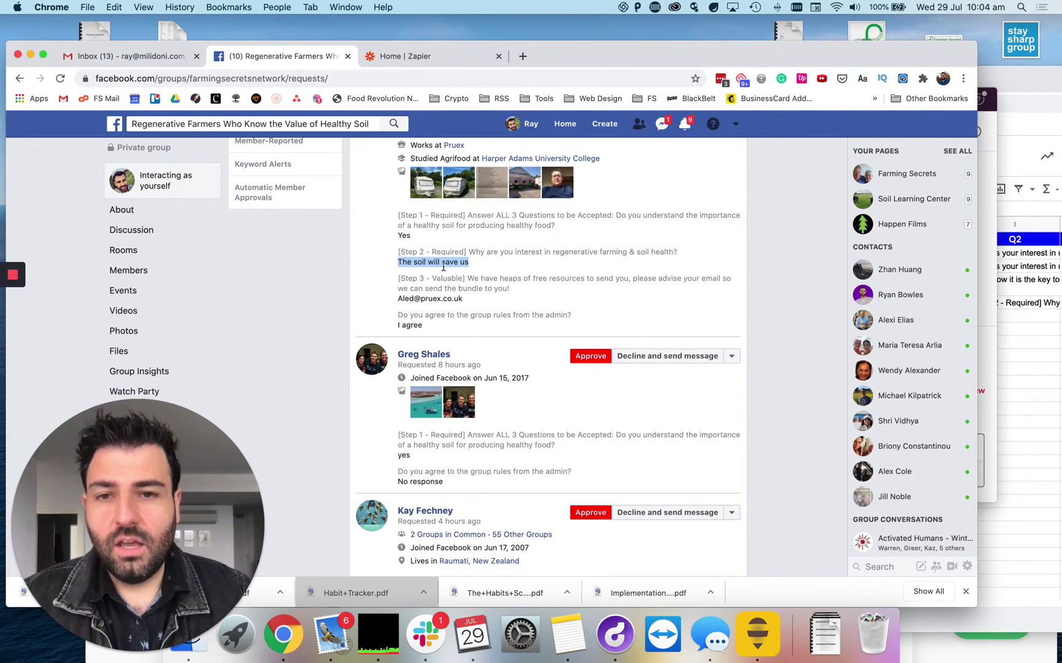
scroll(443, 267, down, 3)
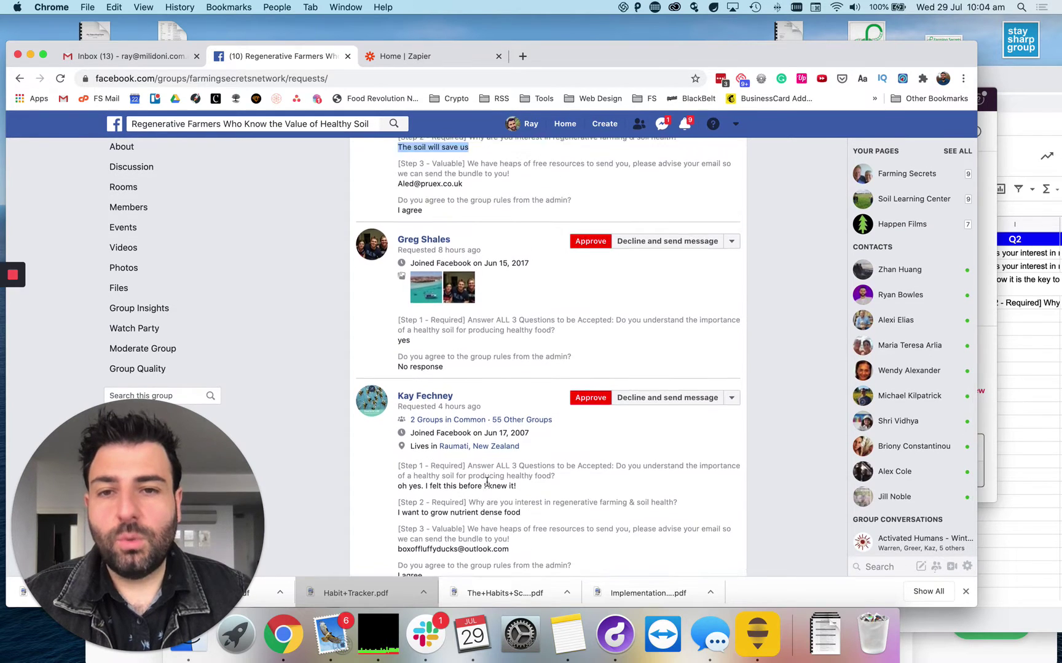
scroll(486, 483, up, 4)
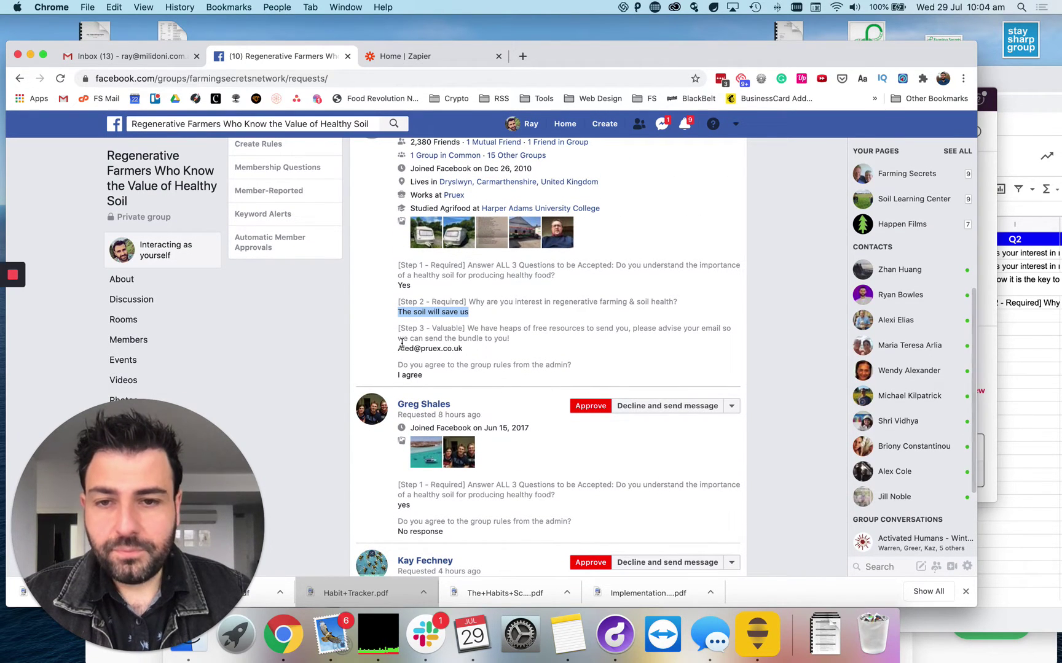
drag(398, 349, 571, 338)
click(570, 339)
drag(421, 348, 435, 348)
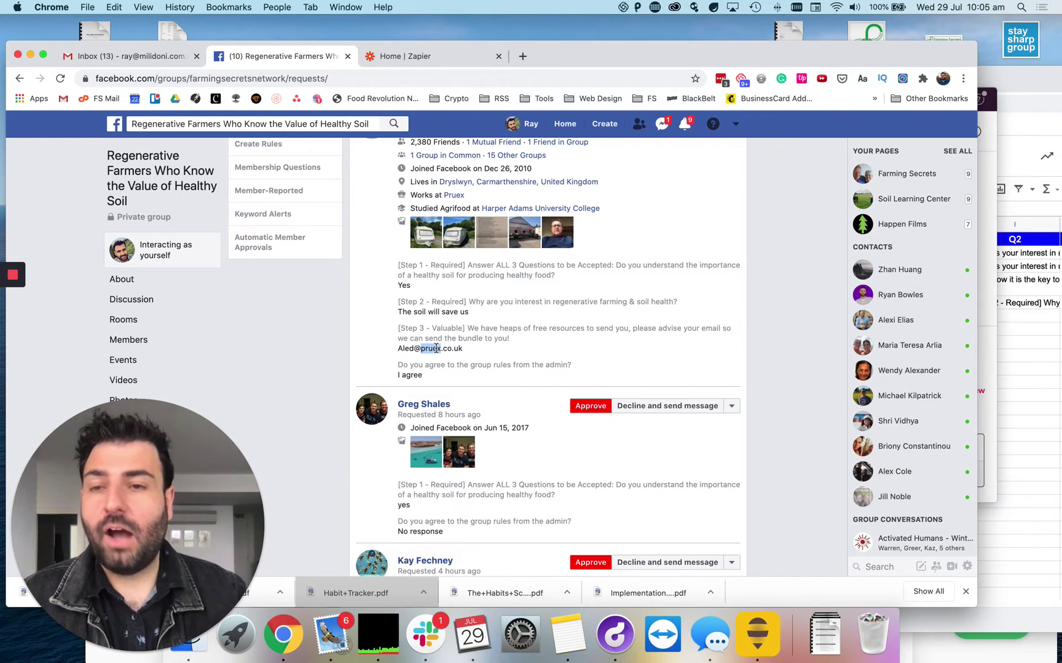
click(530, 355)
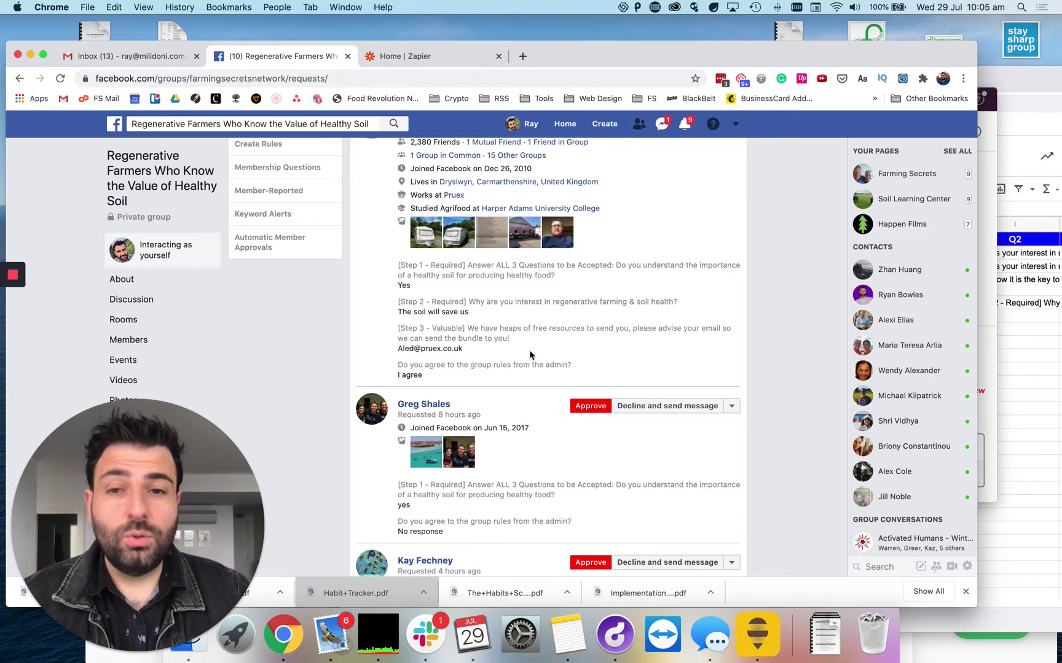
Step: Approve the first pending member request, whose applicant answered all three membership questions
scroll(534, 355, up, 4)
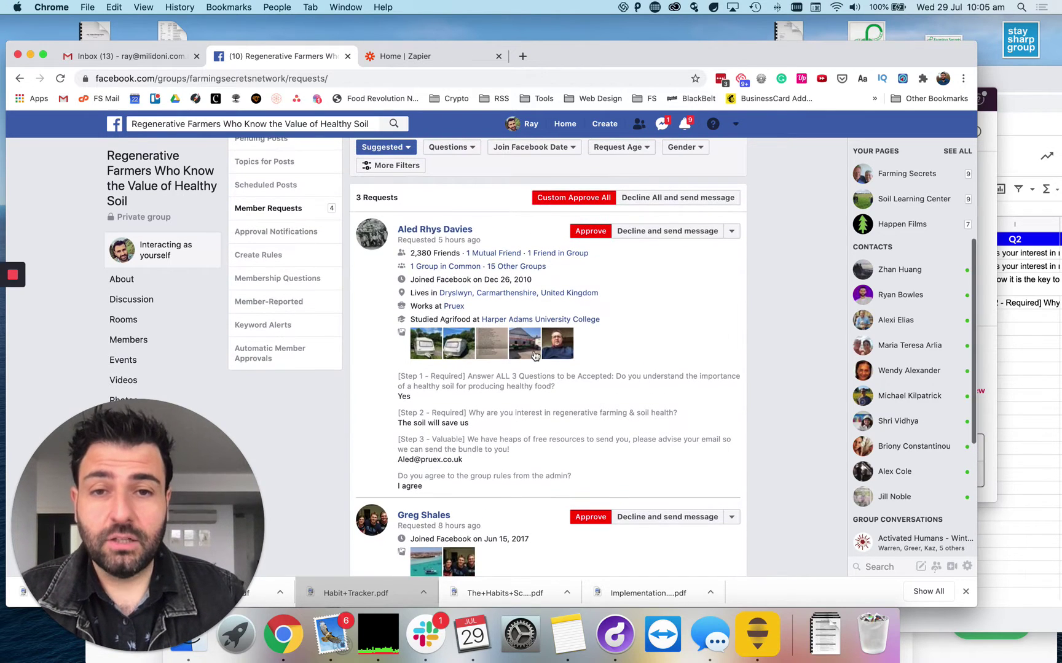
click(903, 80)
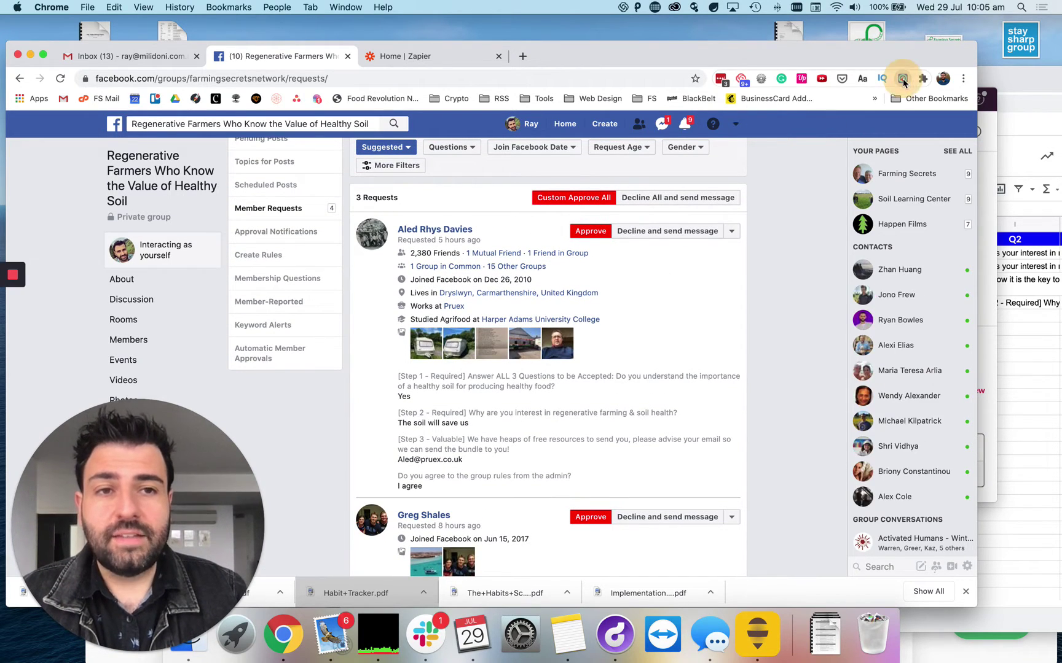
click(619, 319)
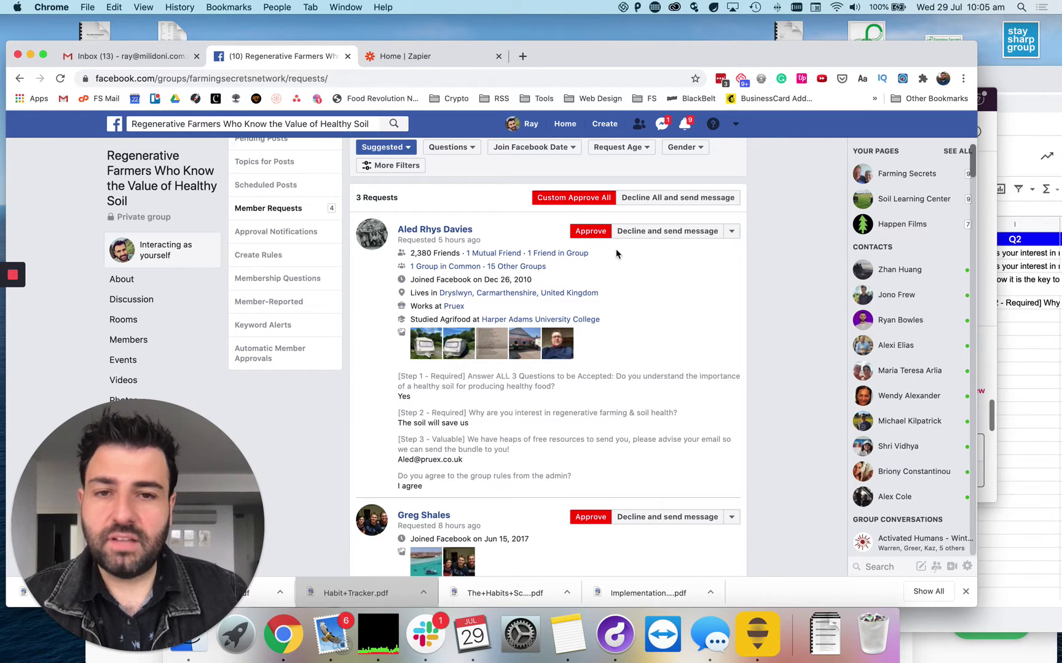
click(595, 233)
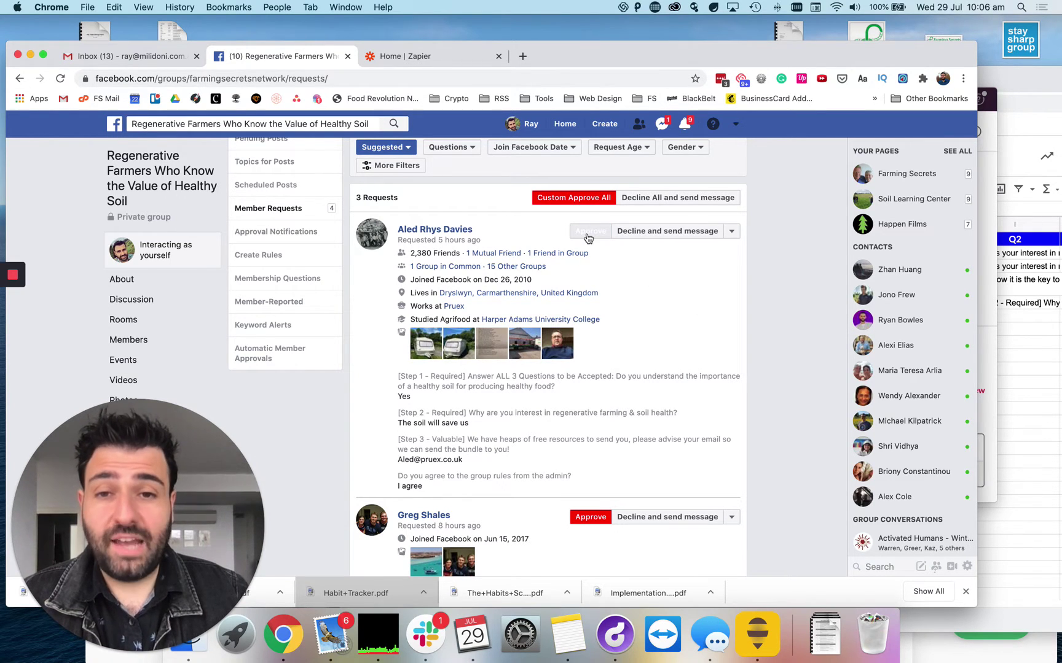
scroll(647, 296, down, 5)
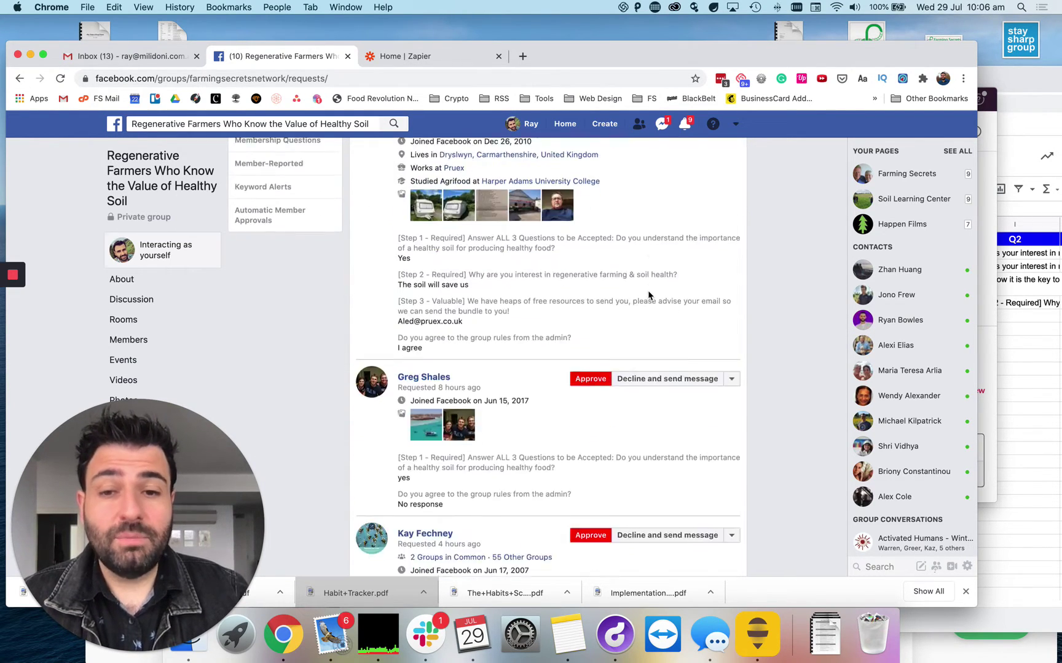
scroll(648, 294, up, 15)
scroll(648, 295, down, 5)
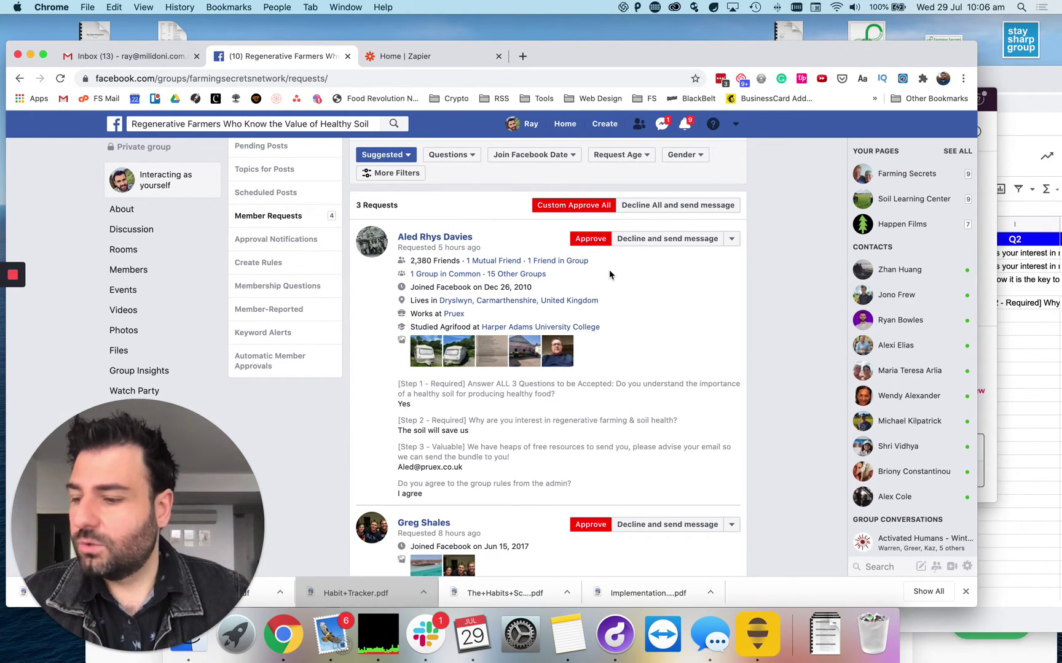
click(591, 244)
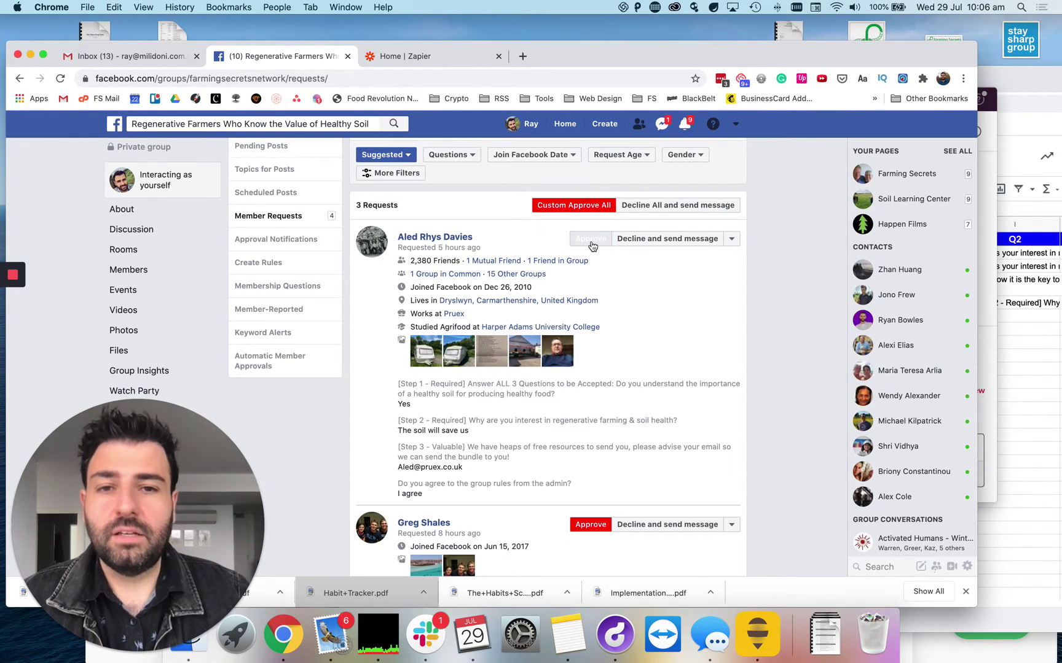
click(595, 246)
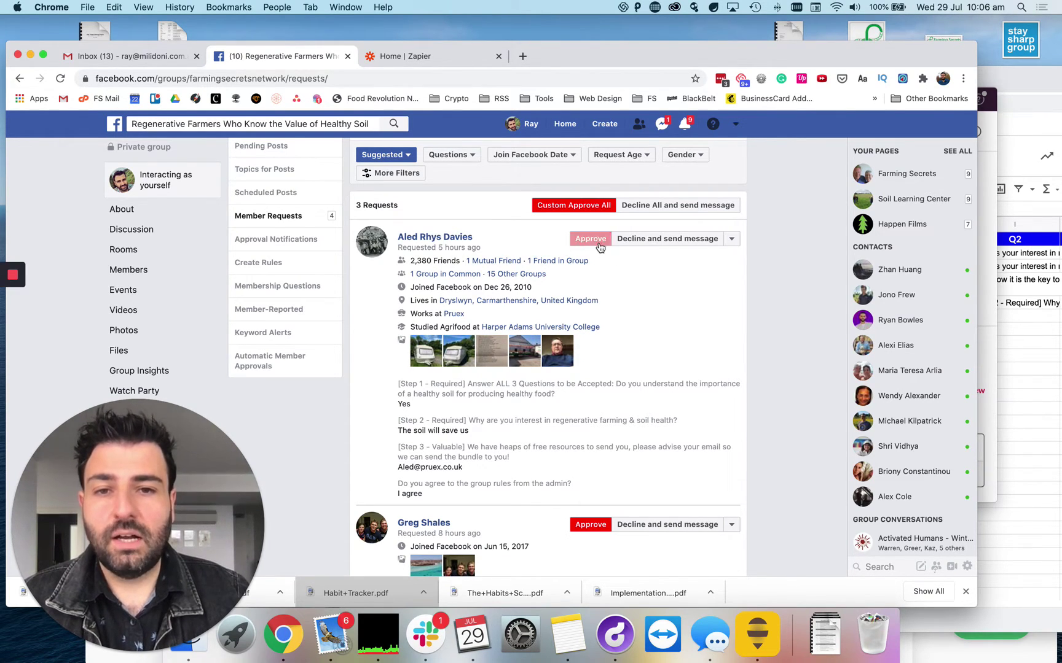
click(599, 247)
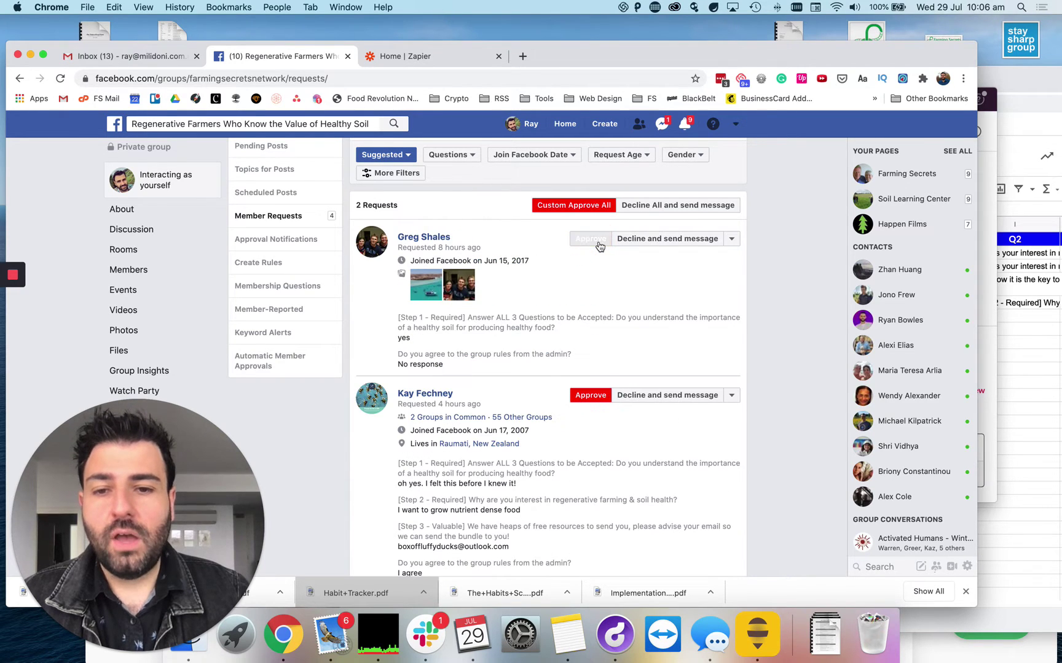
Step: Switch to the Official Group Leads Spreadsheet and check the newly approved member's row across the question, answer and location columns
click(1024, 353)
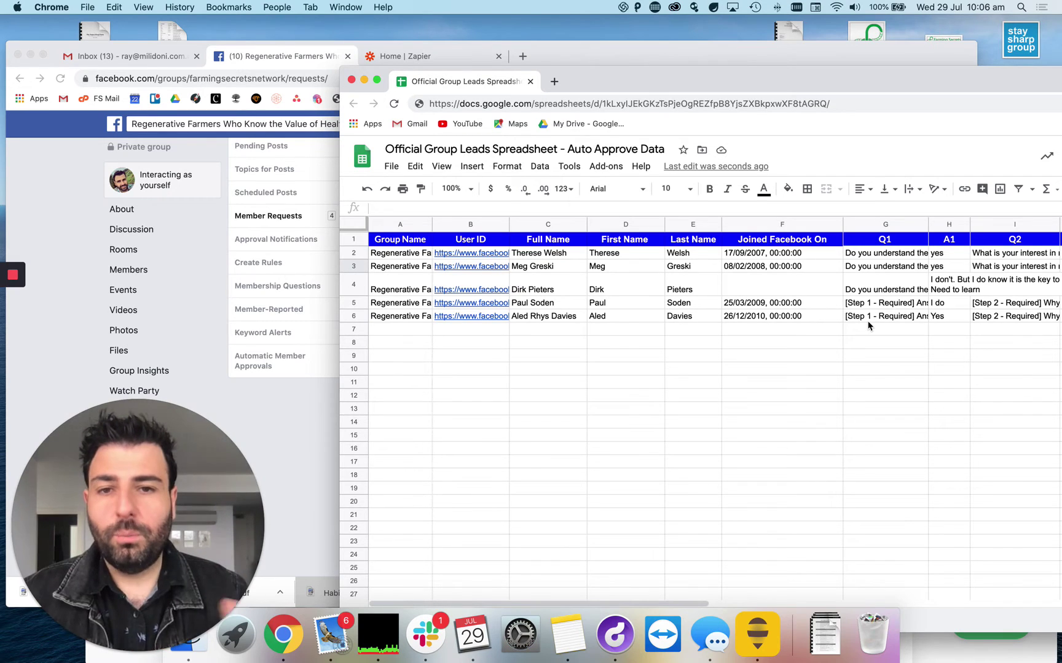
scroll(863, 364, right, 6)
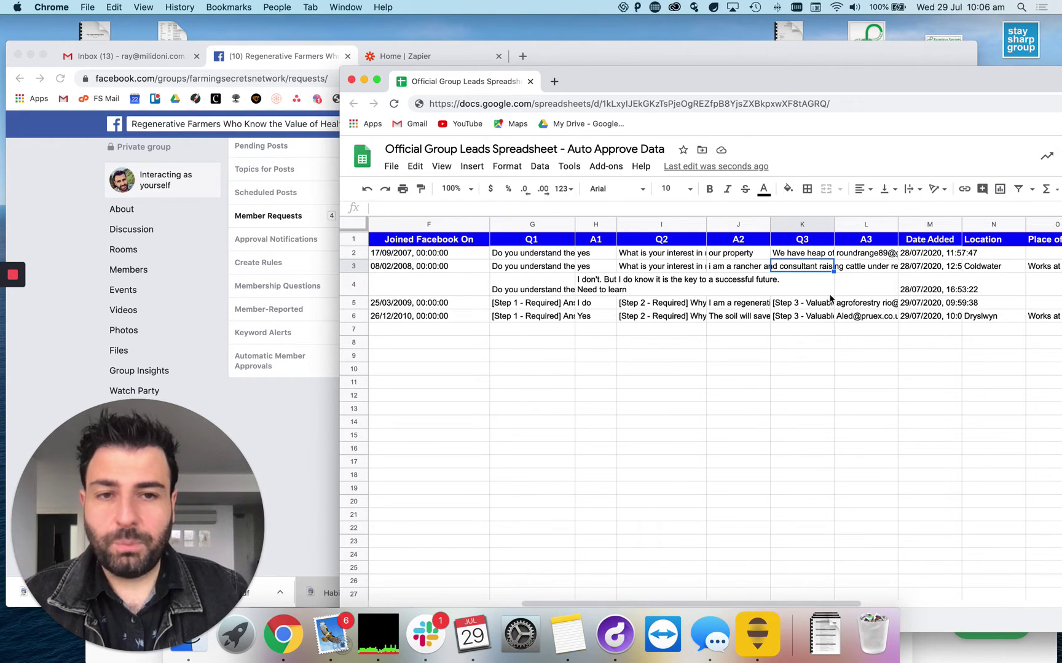
scroll(809, 350, right, 2)
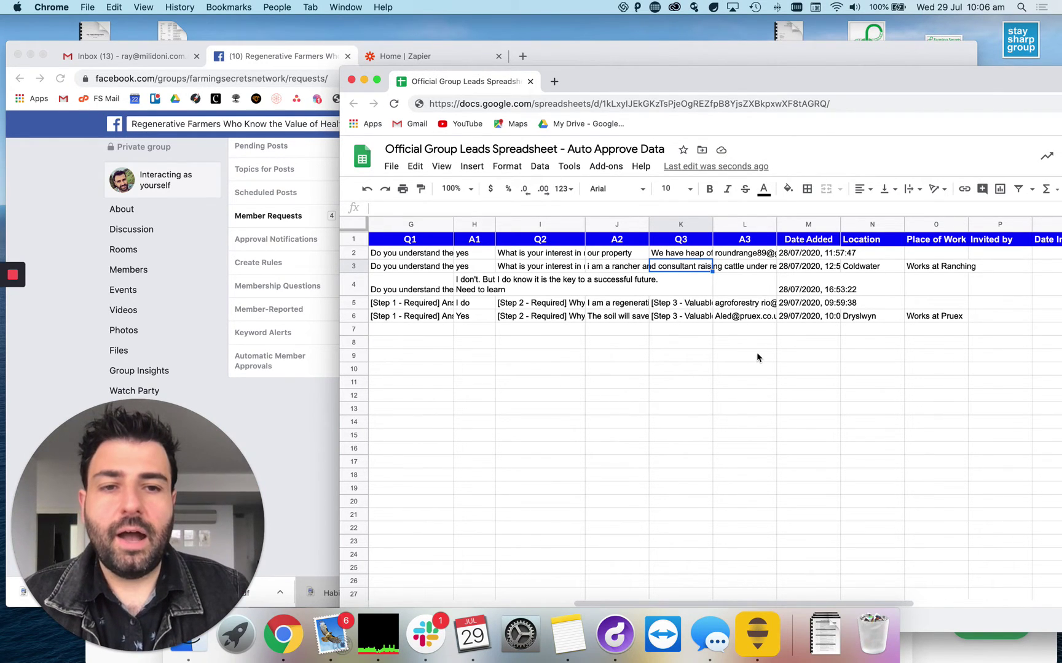
scroll(757, 357, left, 10)
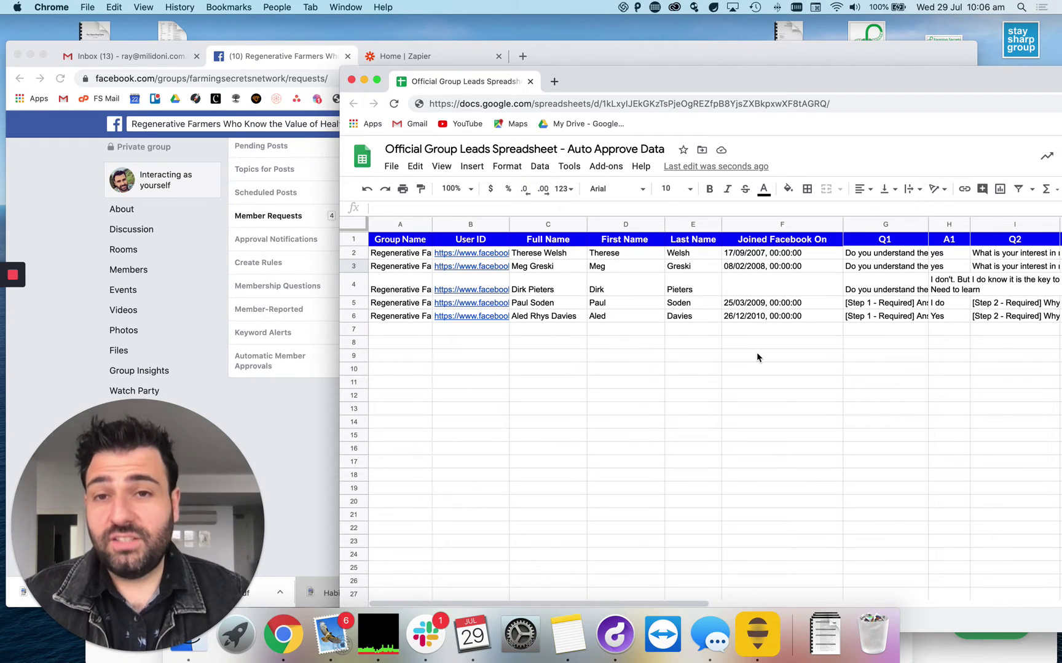
Step: Switch to Zapier and open the "Facebook Group Add Lead and Tag for bundle" Zap from the list of Zaps
click(306, 413)
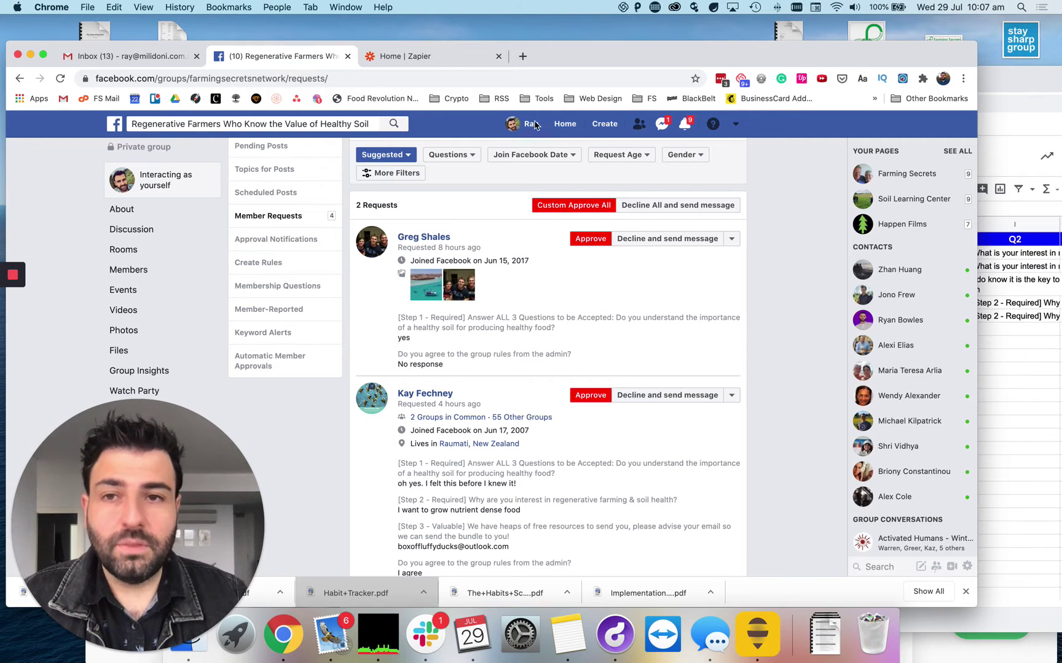
click(425, 62)
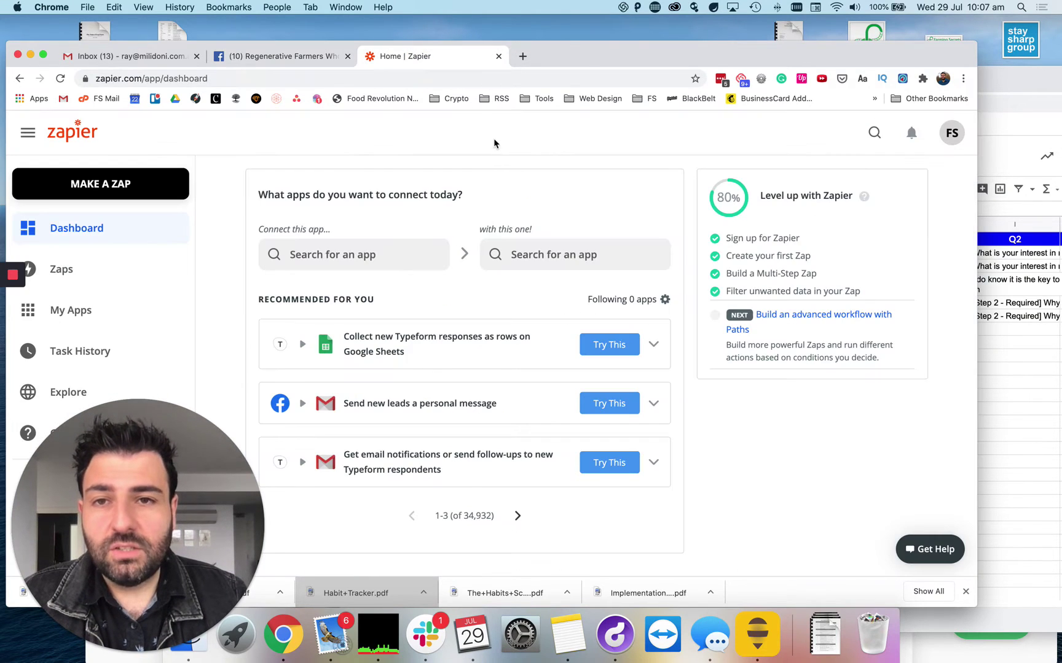
click(100, 270)
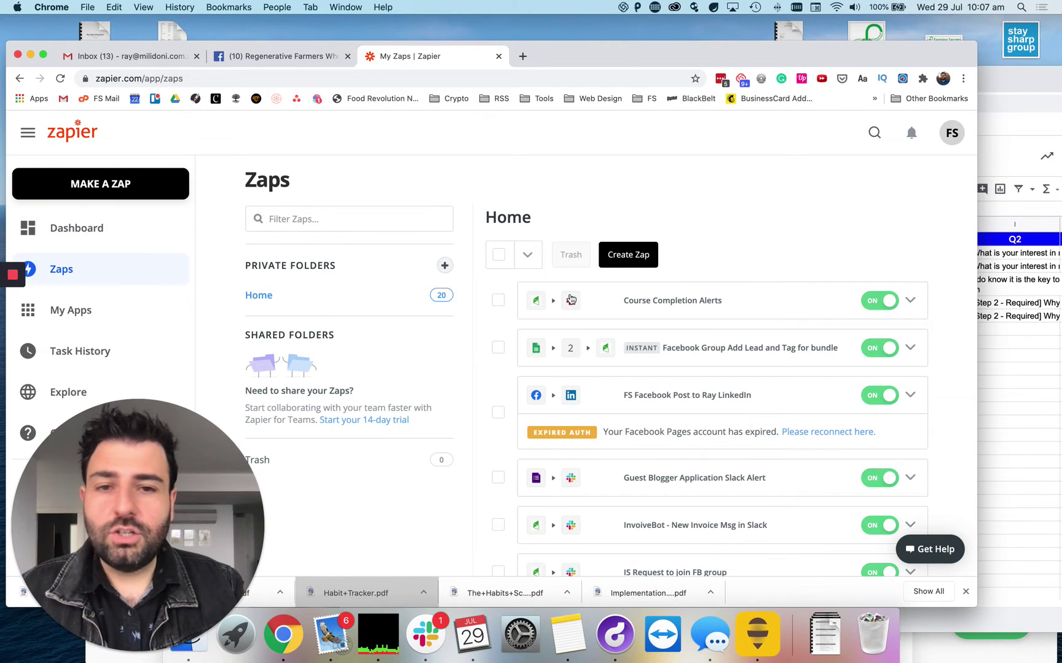
scroll(653, 303, down, 3)
scroll(653, 302, down, 10)
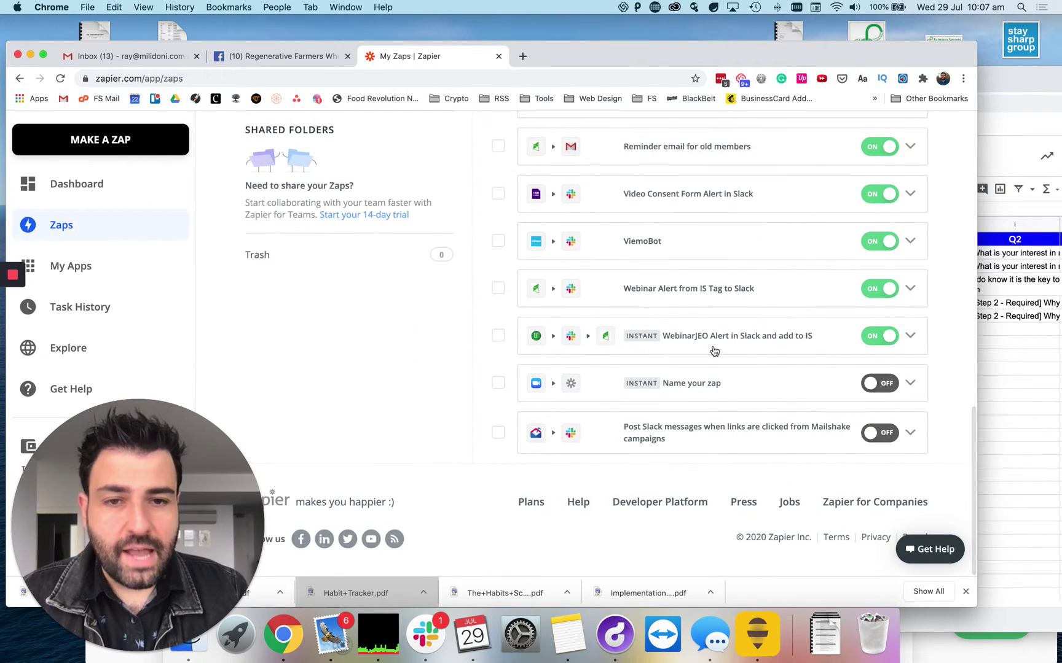
scroll(721, 349, up, 3)
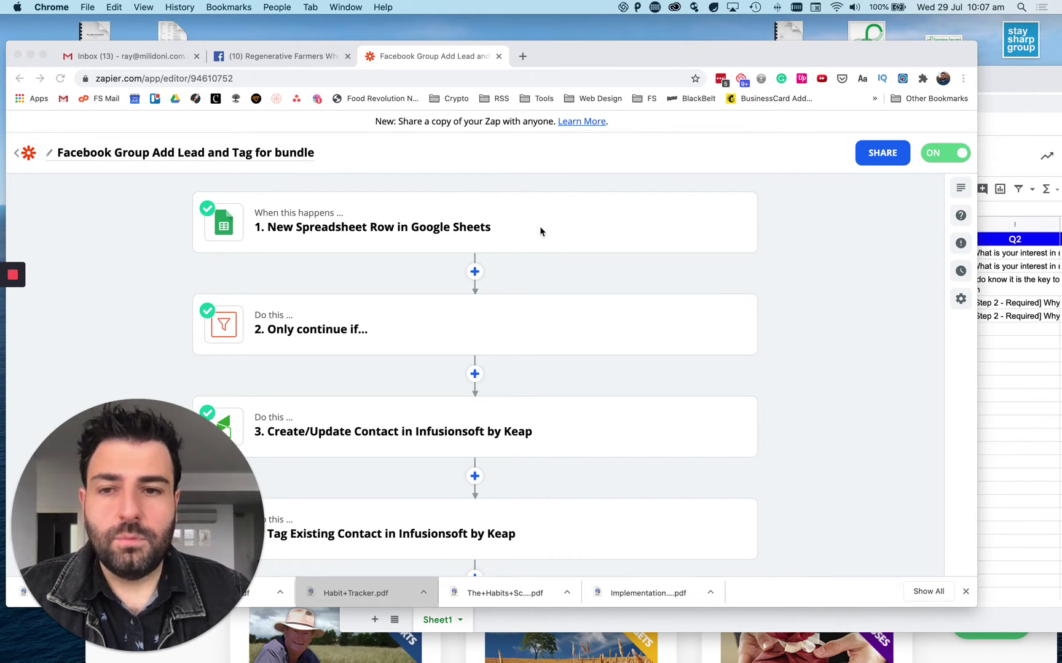
Step: Review the Zap's sequence of steps and inspect the Google Sheets trigger's spreadsheet, worksheet, app and event settings
scroll(540, 231, down, 5)
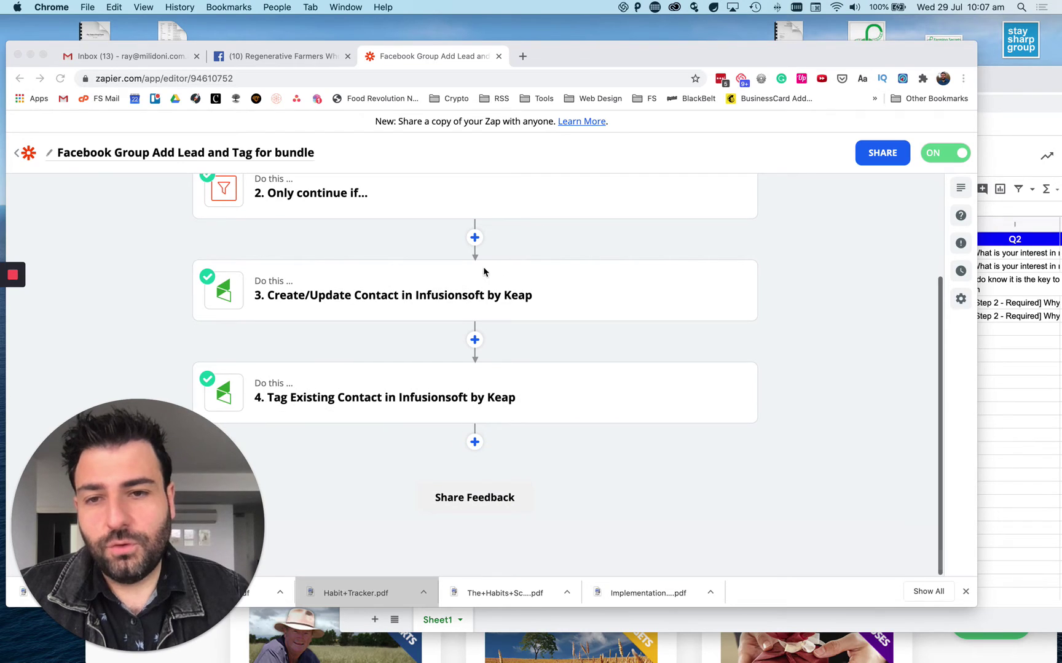
scroll(556, 306, up, 5)
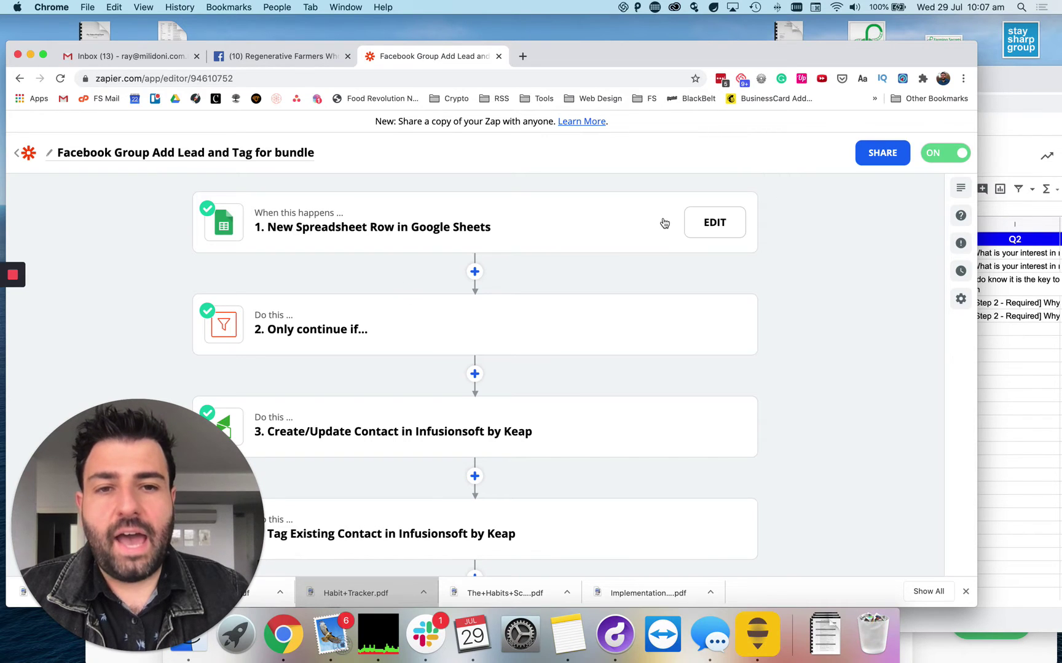
click(714, 221)
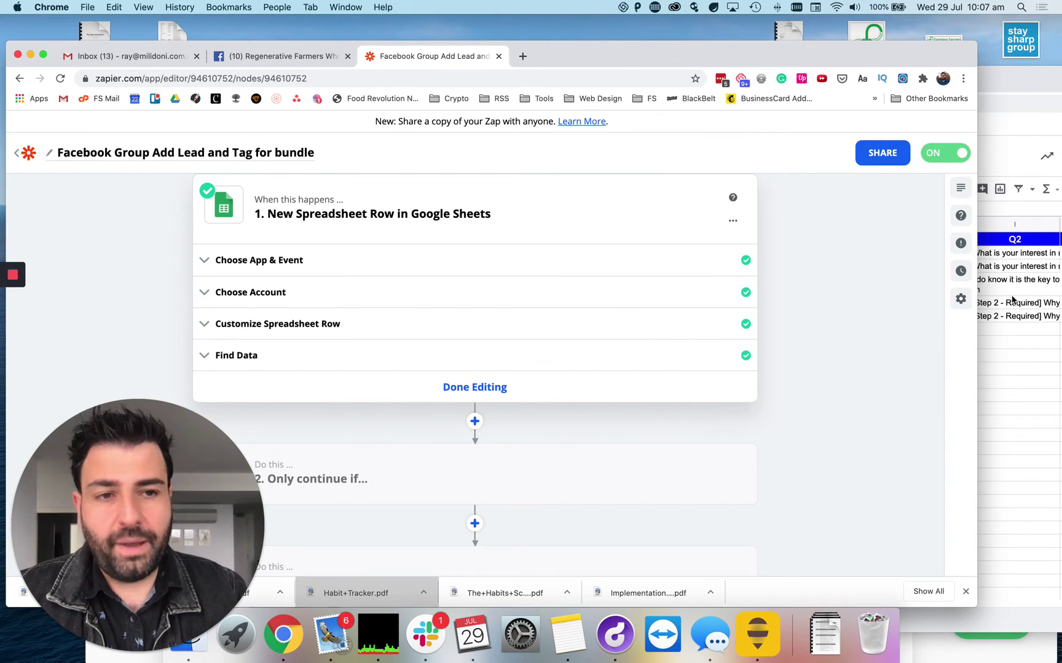
click(306, 324)
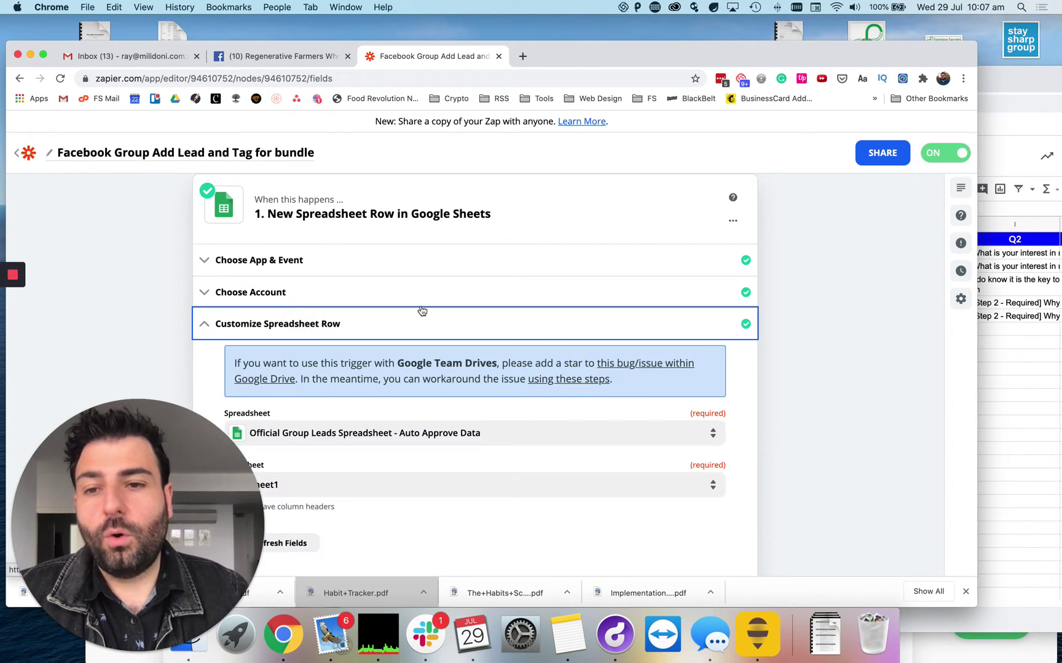
click(306, 281)
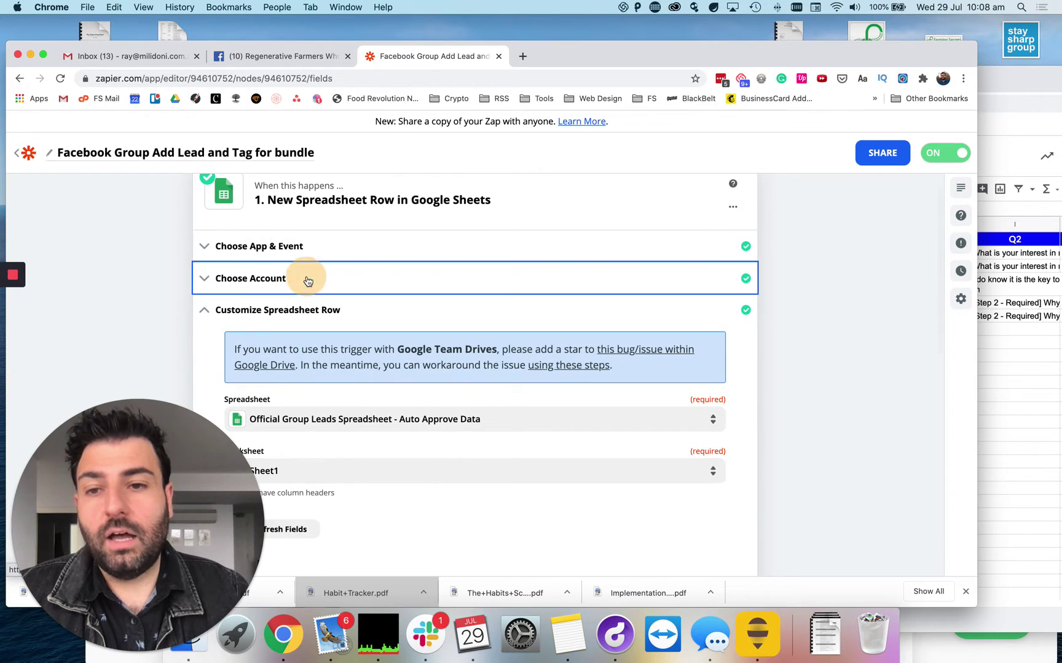
click(336, 258)
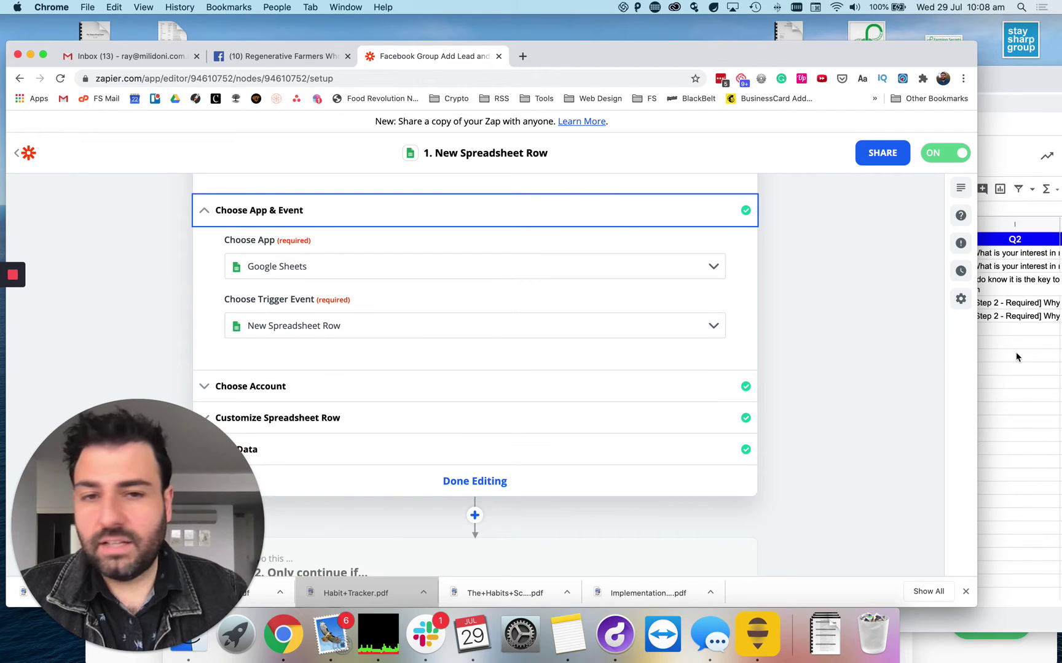
scroll(429, 346, down, 3)
scroll(430, 311, down, 4)
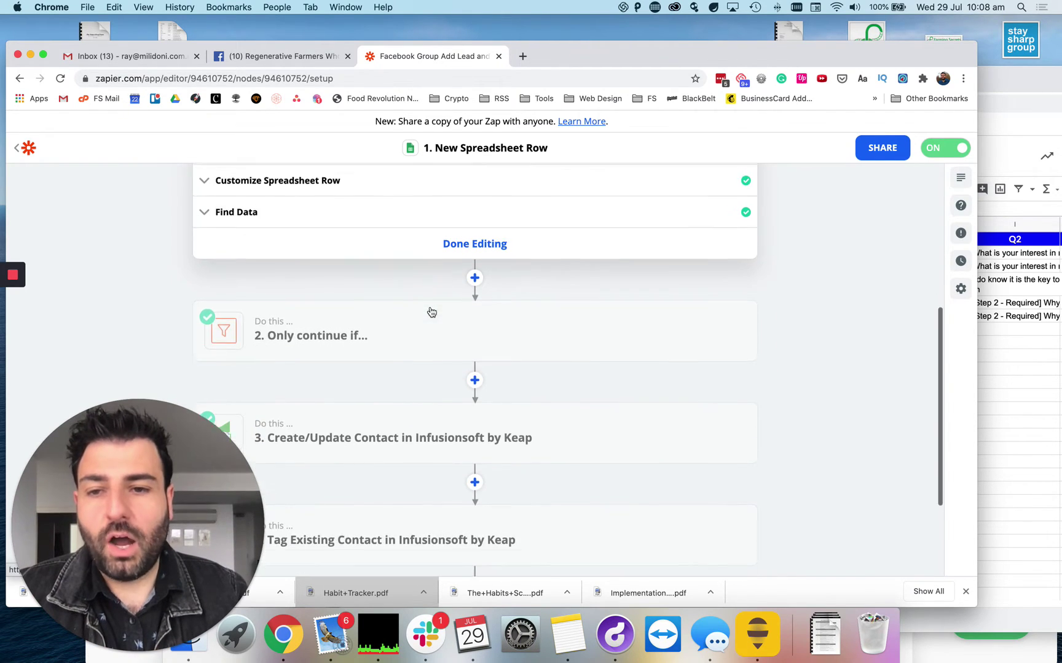
Step: Open the Zap's "Only continue if..." step and check the filter condition in its setup and testing settings
click(374, 319)
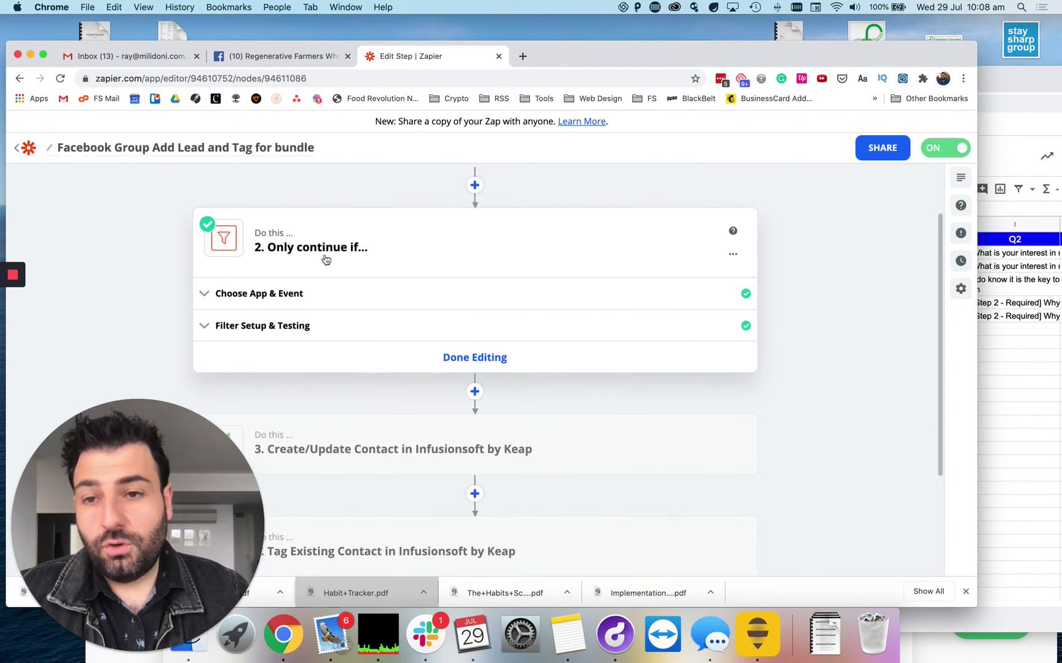
click(351, 346)
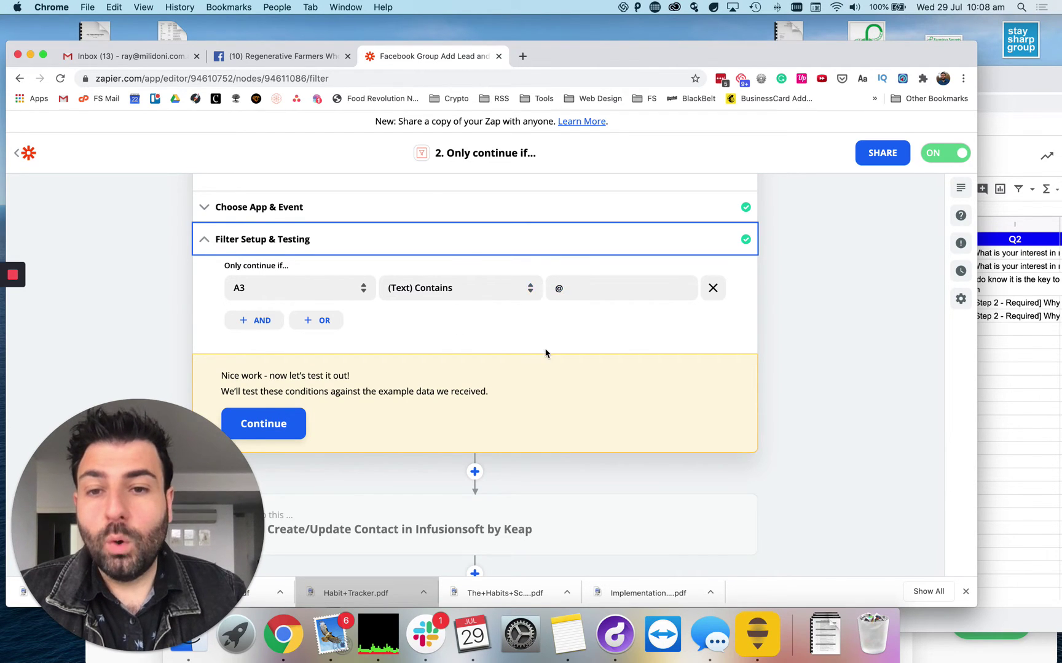
scroll(545, 352, down, 3)
scroll(545, 352, up, 2)
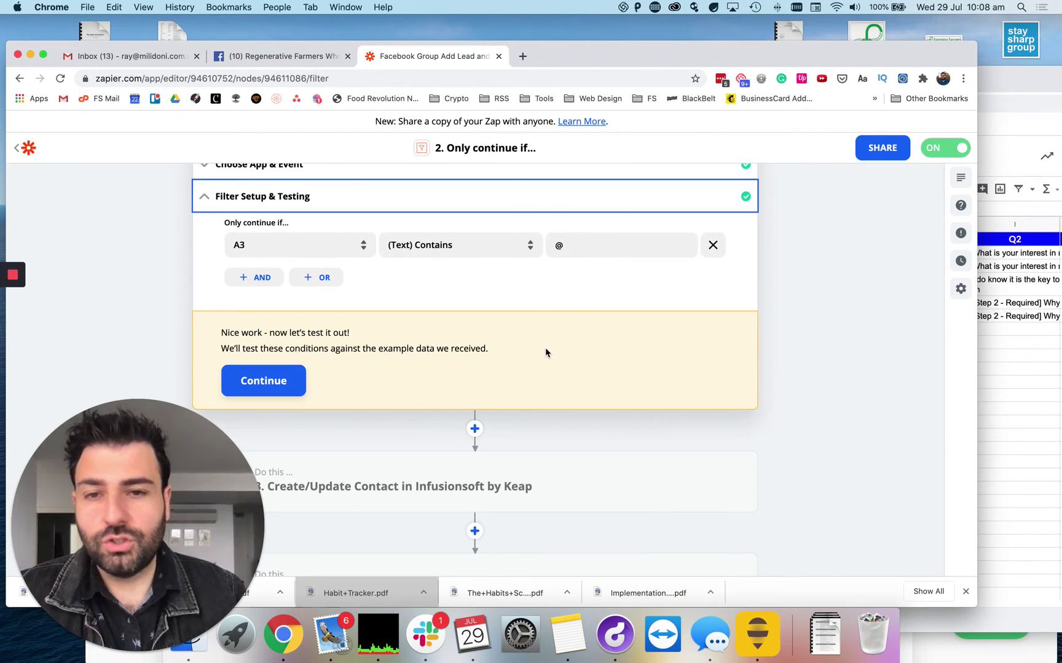
Step: Open the Create/Update Contact in Infusionsoft by Keap step and expand its account settings
scroll(546, 353, down, 4)
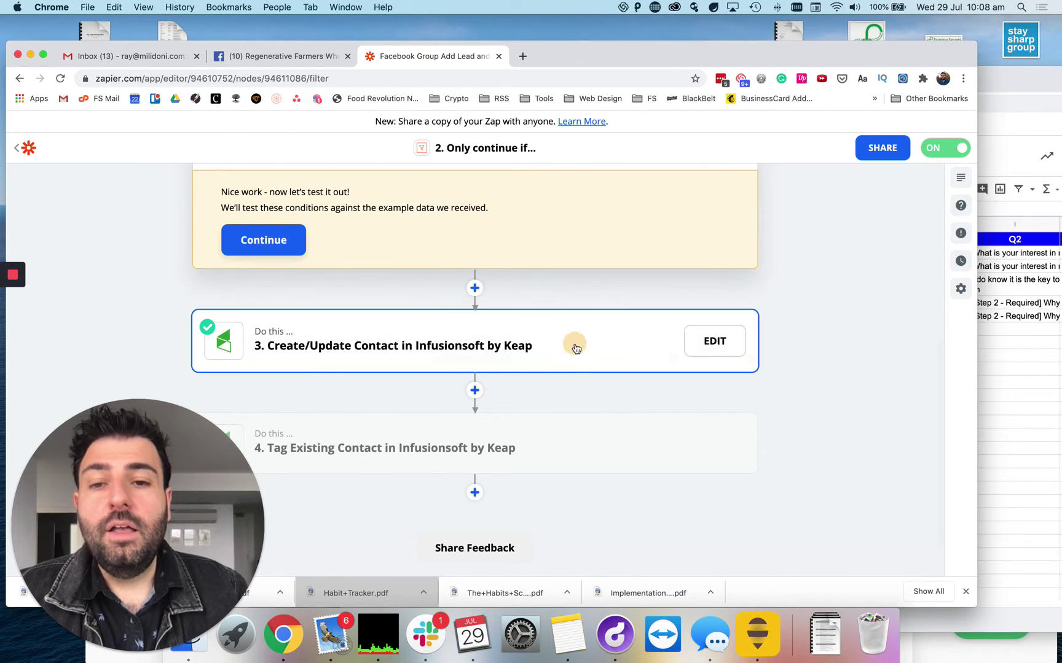
click(573, 345)
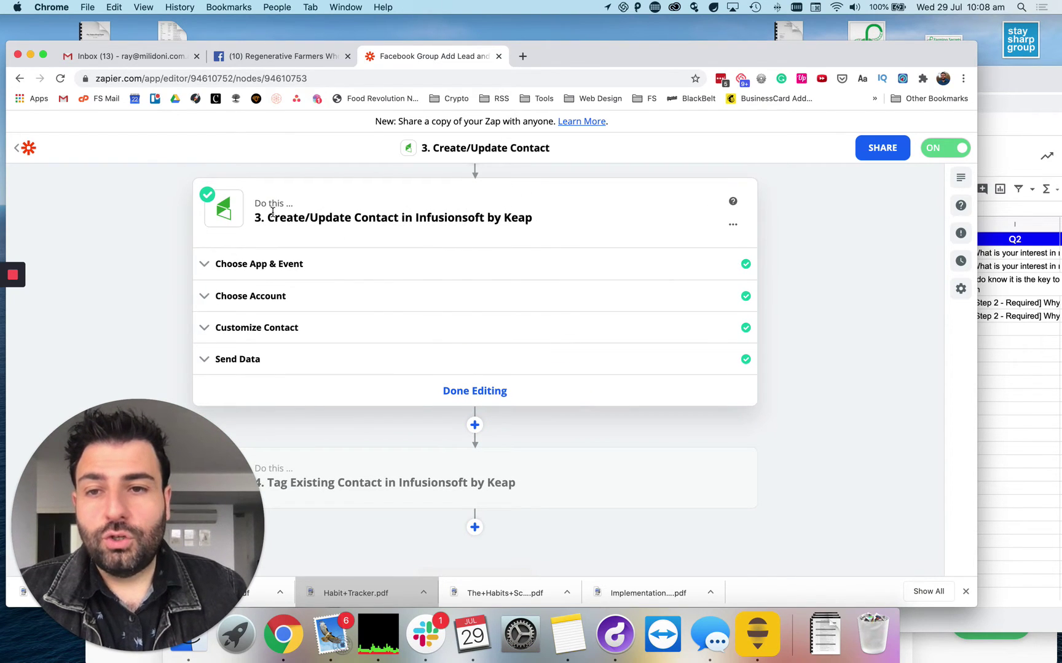
drag(272, 218, 350, 217)
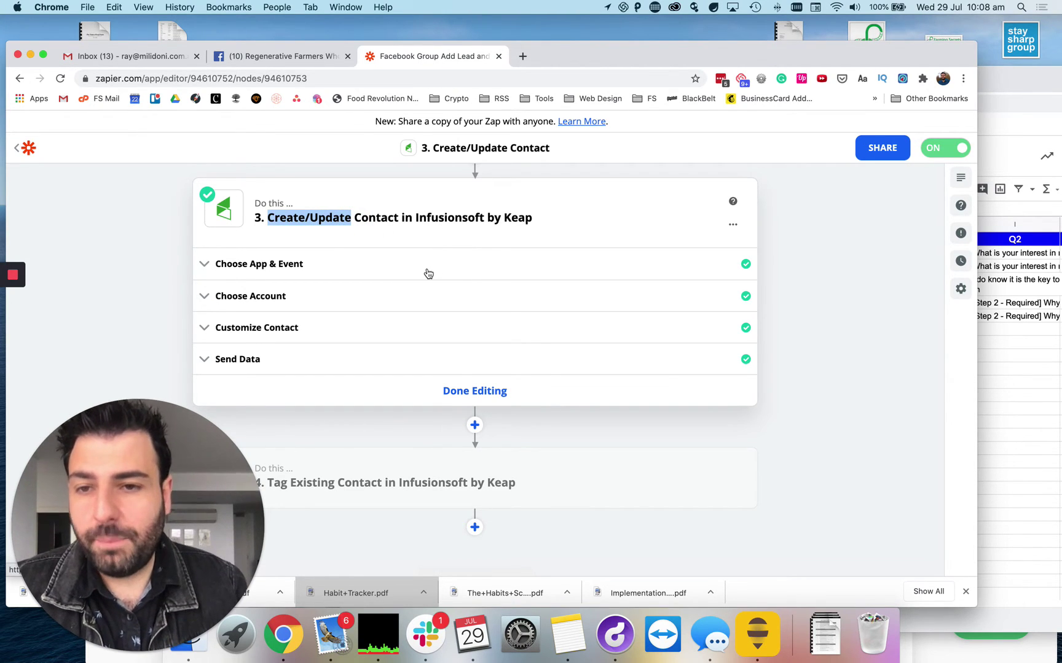
click(281, 297)
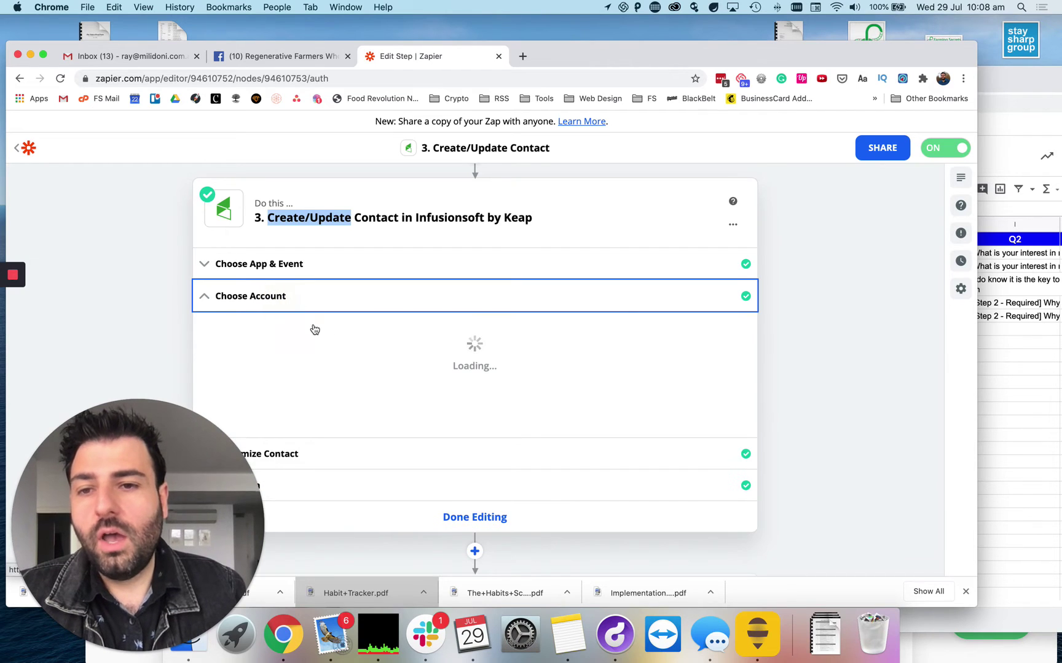
Step: Review the contact field mappings, covering email, duplicate check, opt-in, names, lead source, person notes and the remaining optional fields
click(284, 340)
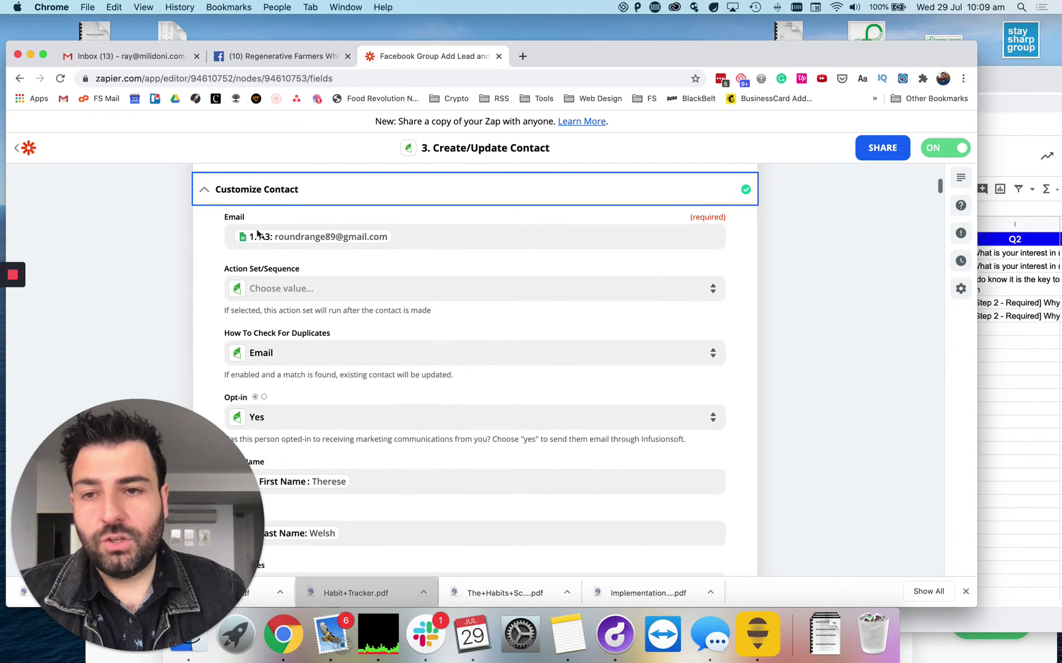
scroll(393, 257, down, 2)
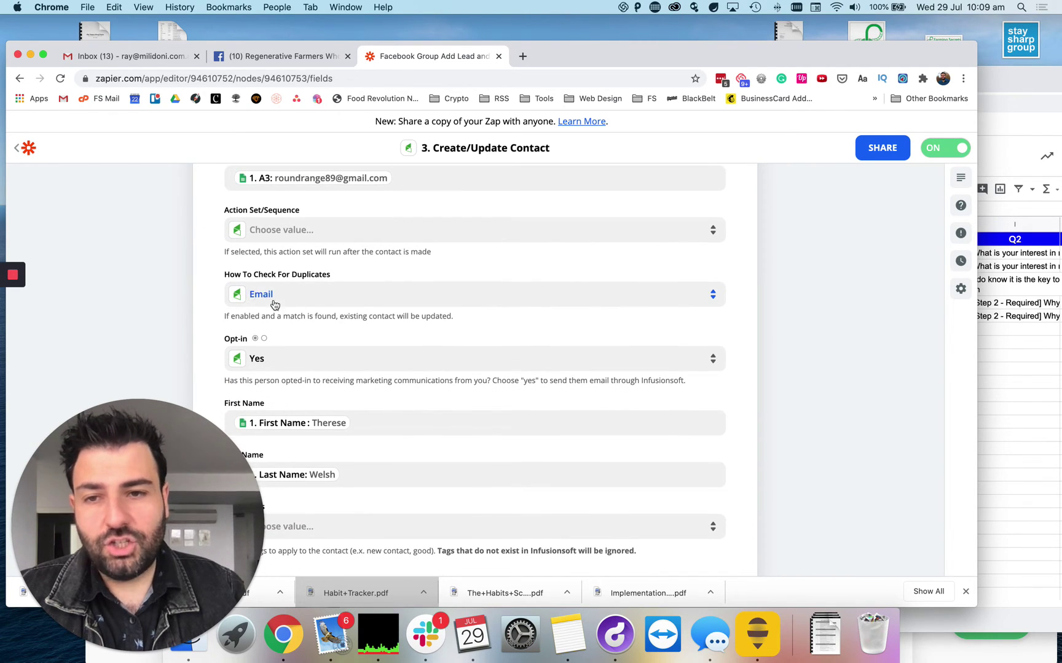
scroll(295, 288, down, 4)
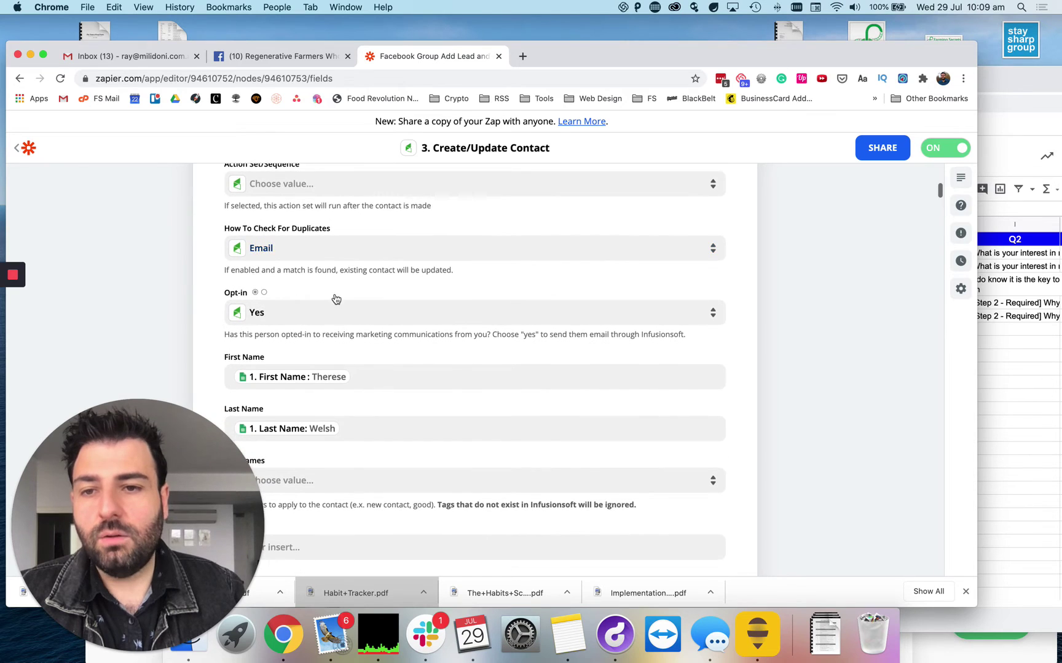
scroll(373, 326, down, 10)
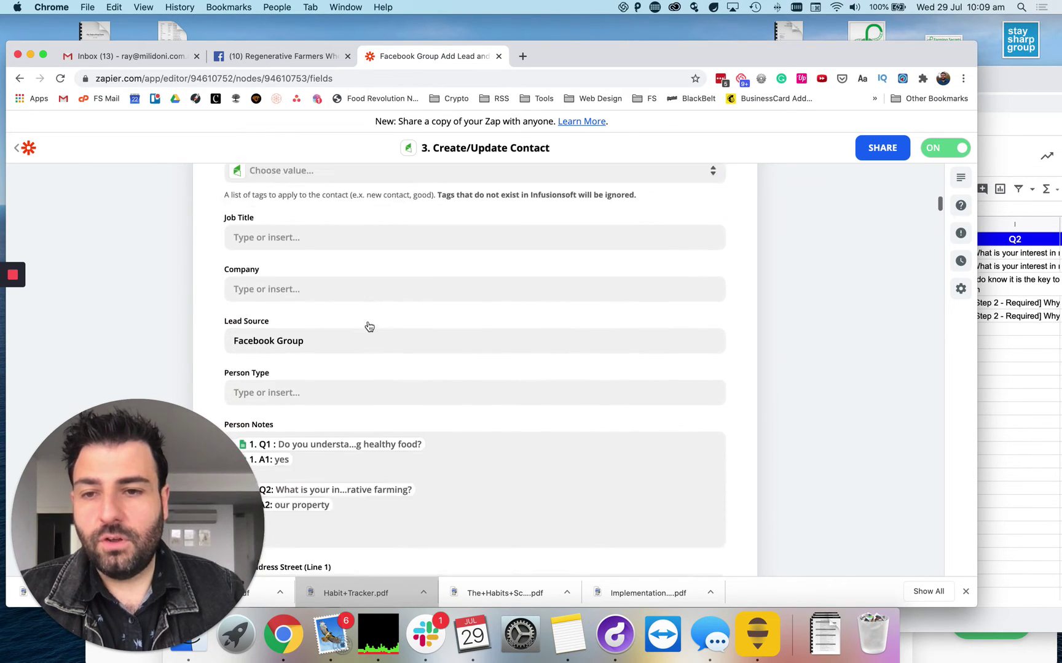
scroll(368, 313, down, 4)
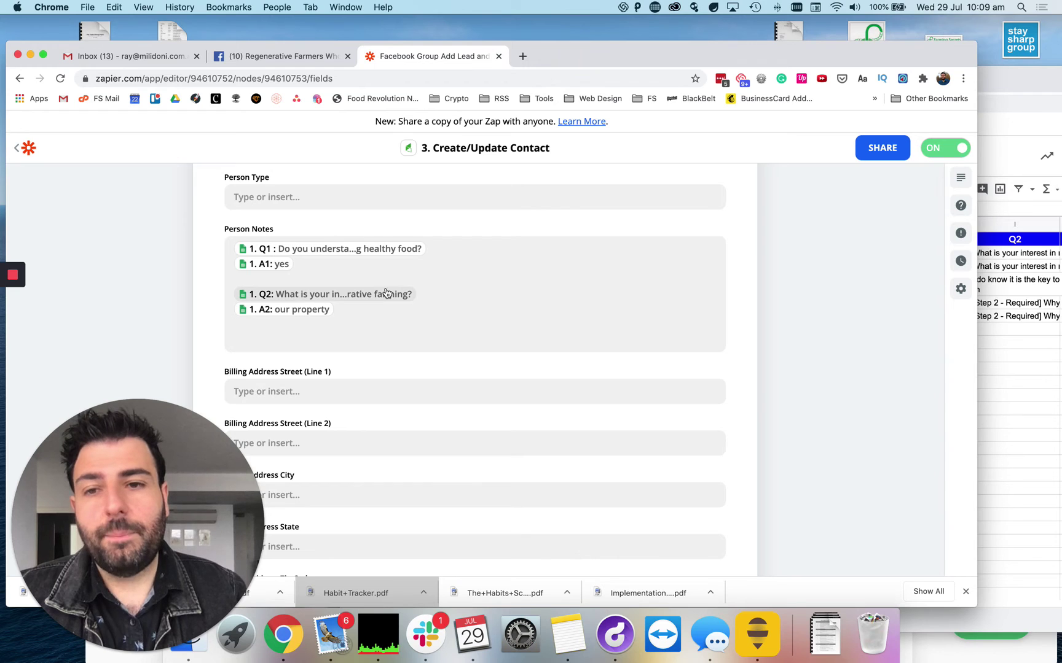
scroll(424, 321, down, 2)
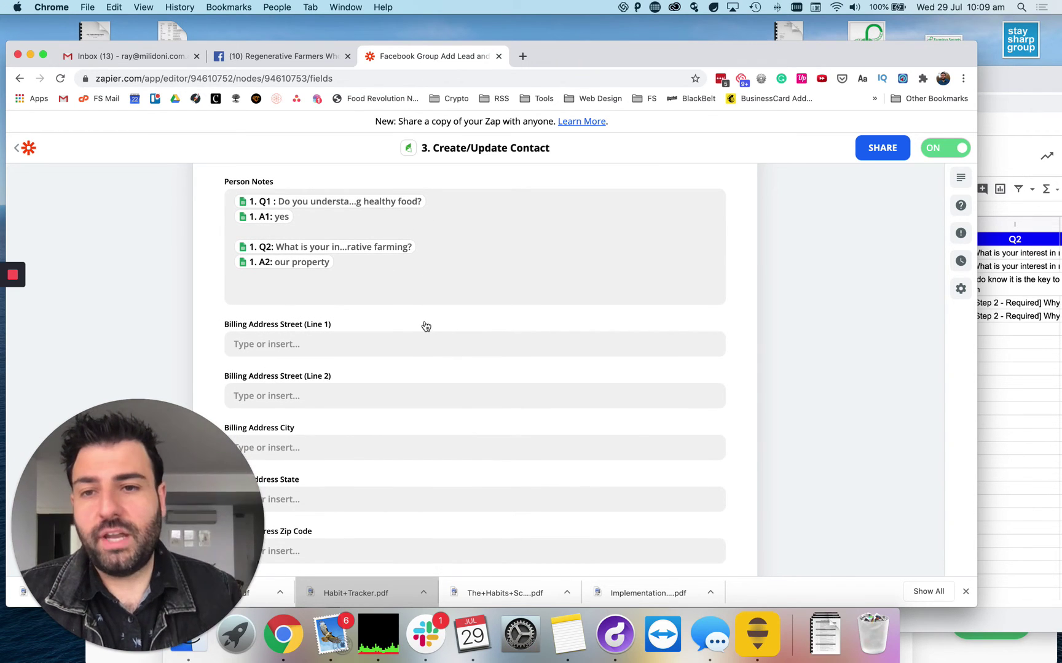
scroll(426, 326, down, 2)
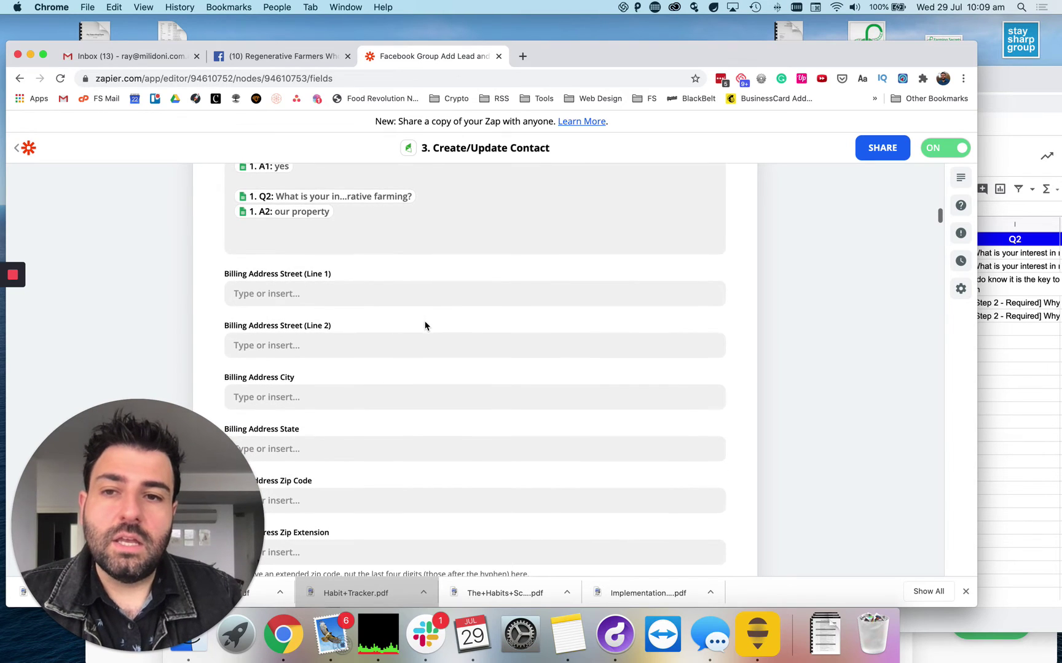
scroll(425, 325, down, 20)
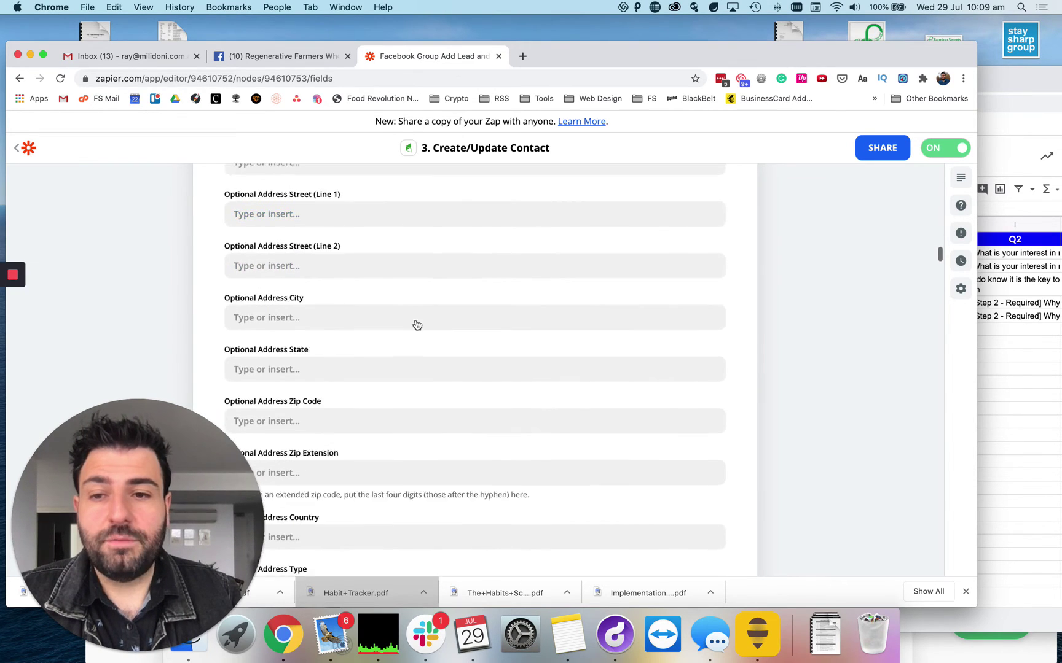
scroll(417, 325, down, 15)
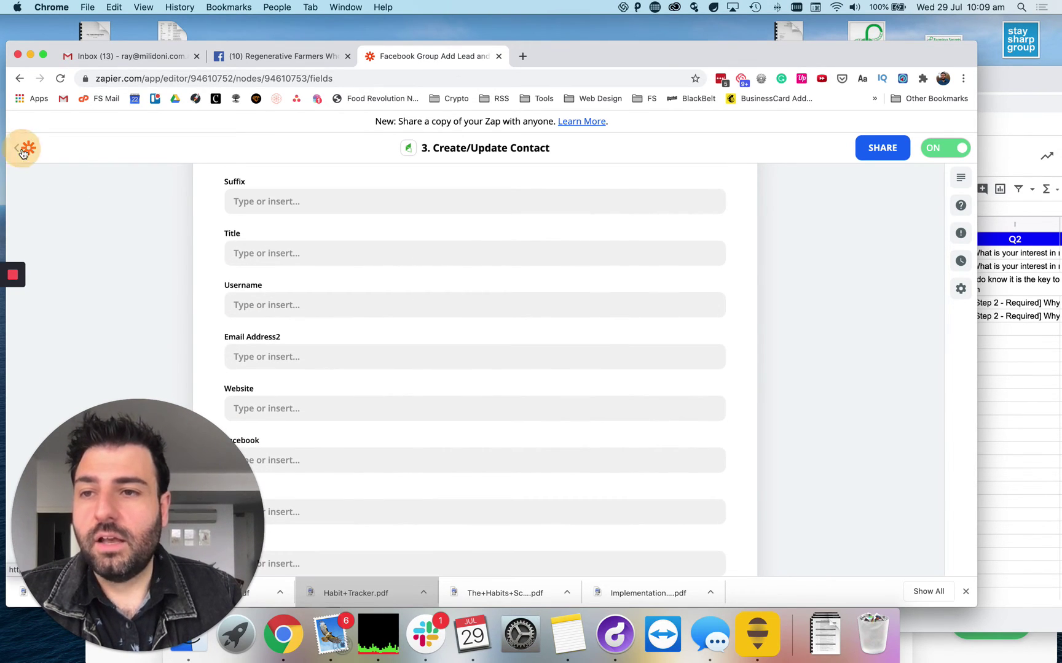
Step: Return to the list of Zaps, reopen "Facebook Group Add Lead and Tag for bundle" and open its Tag Existing Contact step
click(23, 150)
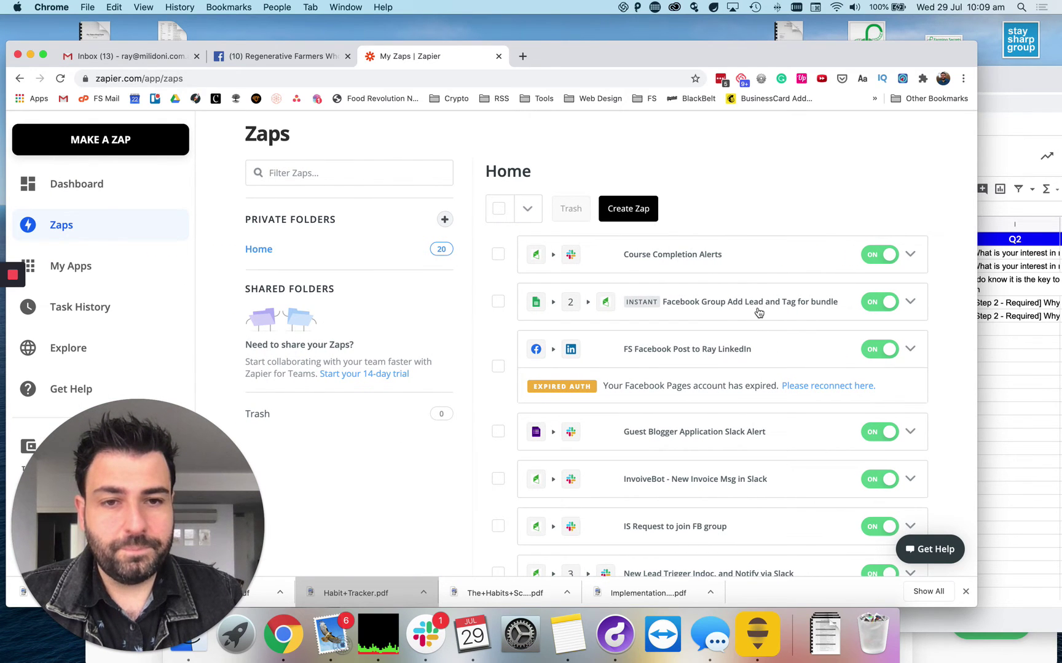
click(765, 303)
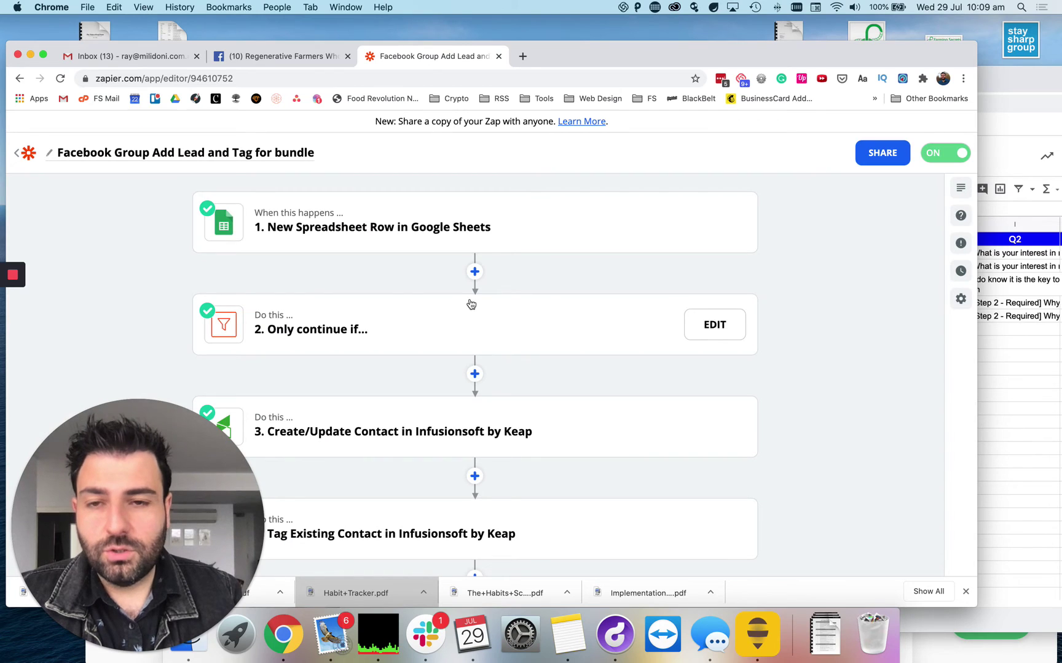
scroll(540, 305, down, 3)
click(576, 405)
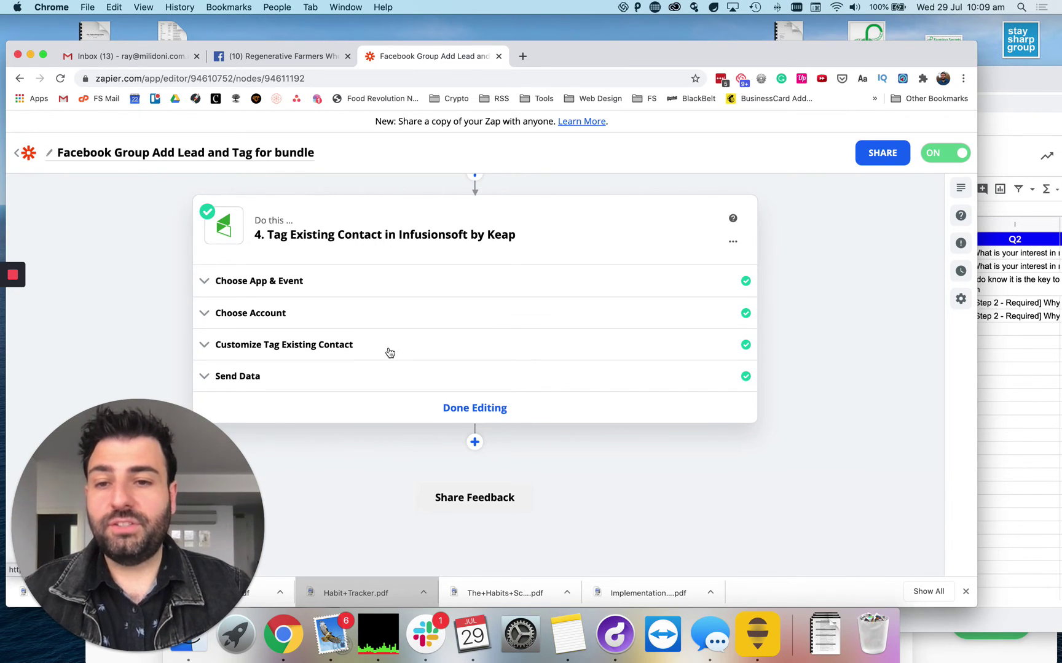
Step: Inspect the Tag Existing Contact step's app and action event, along with its email and tag name settings
click(389, 351)
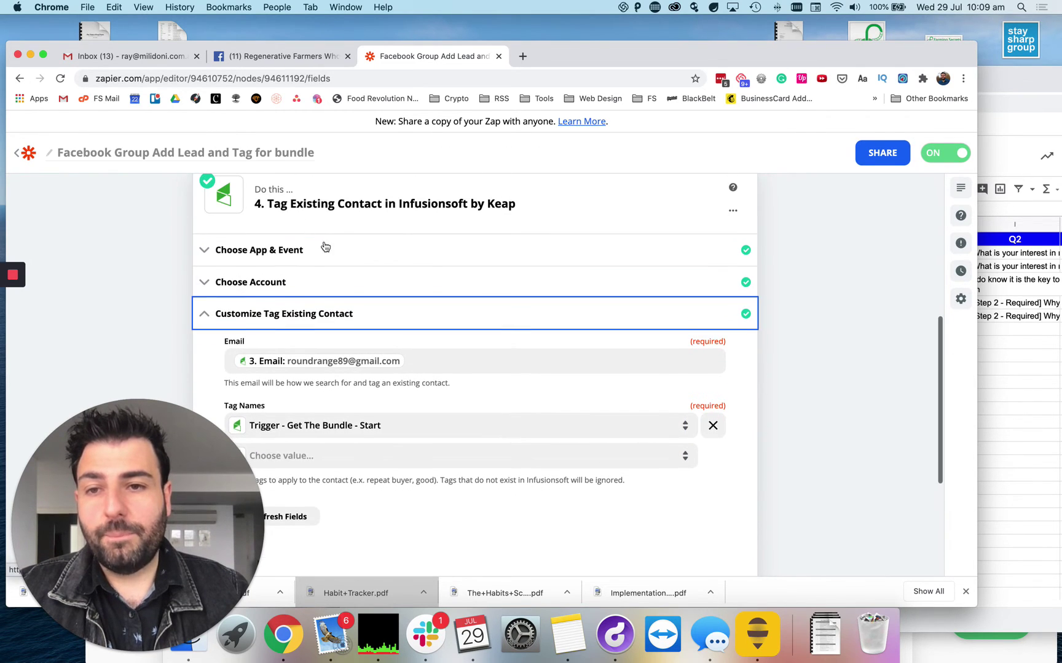
click(354, 253)
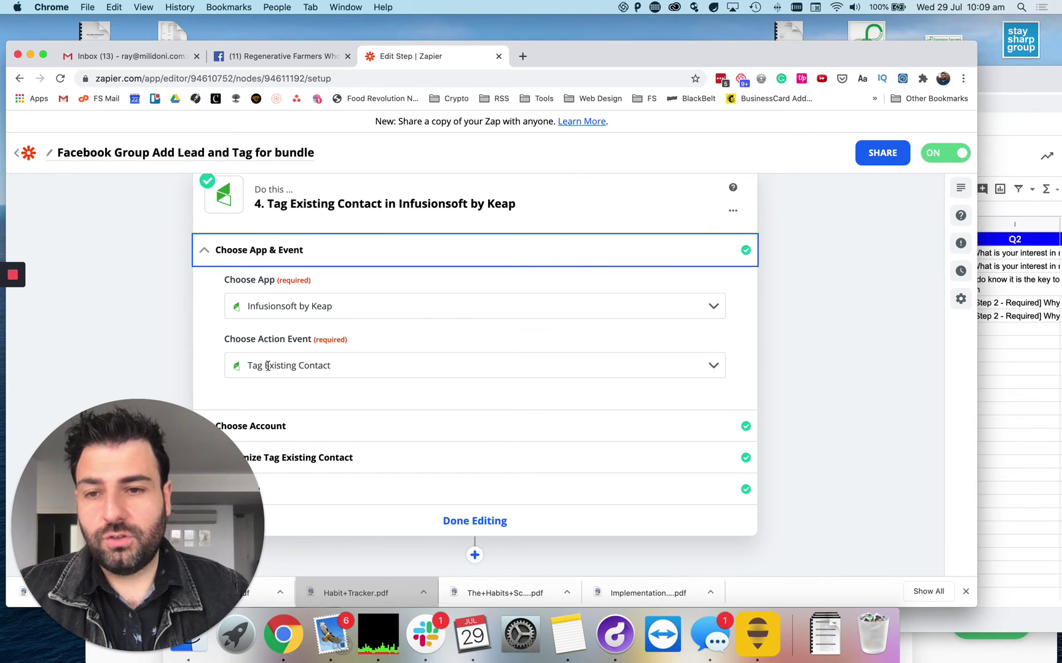
scroll(326, 368, down, 5)
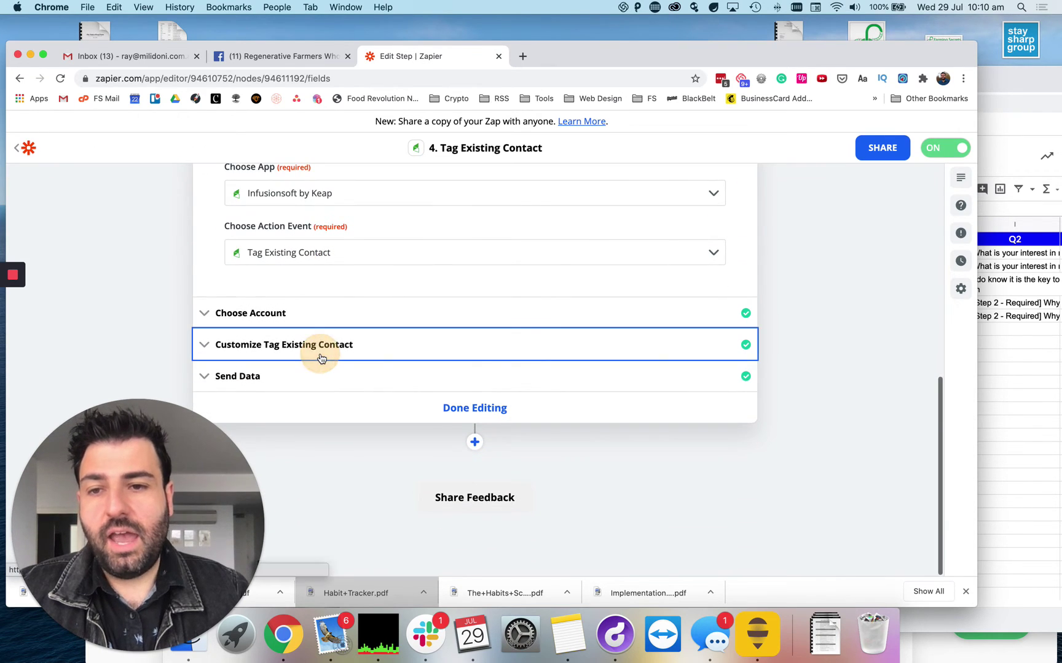
click(320, 352)
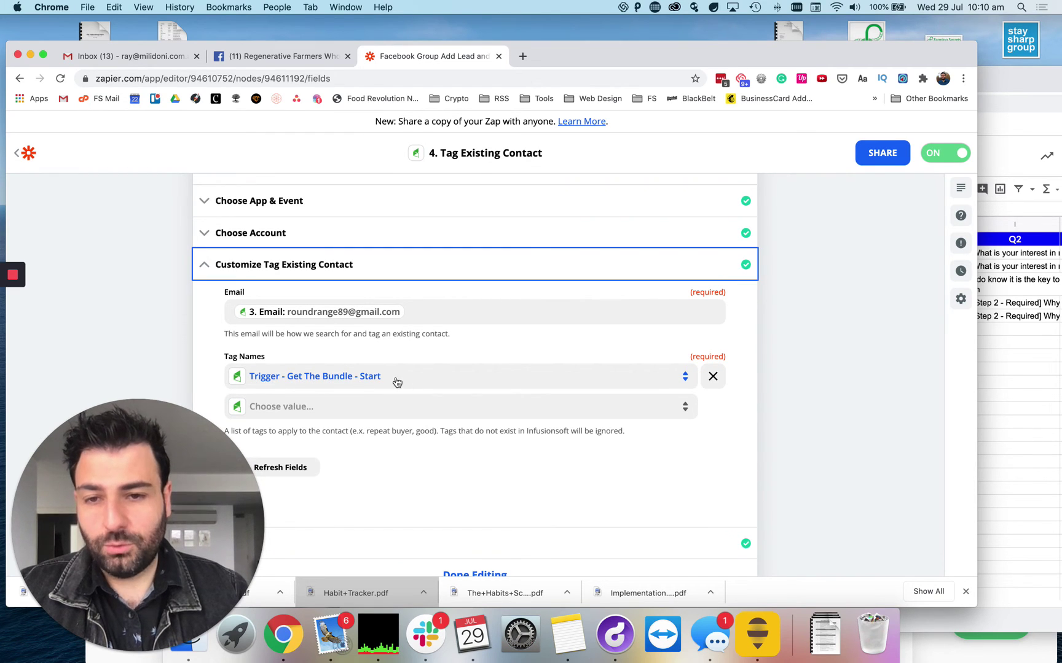
scroll(396, 380, down, 3)
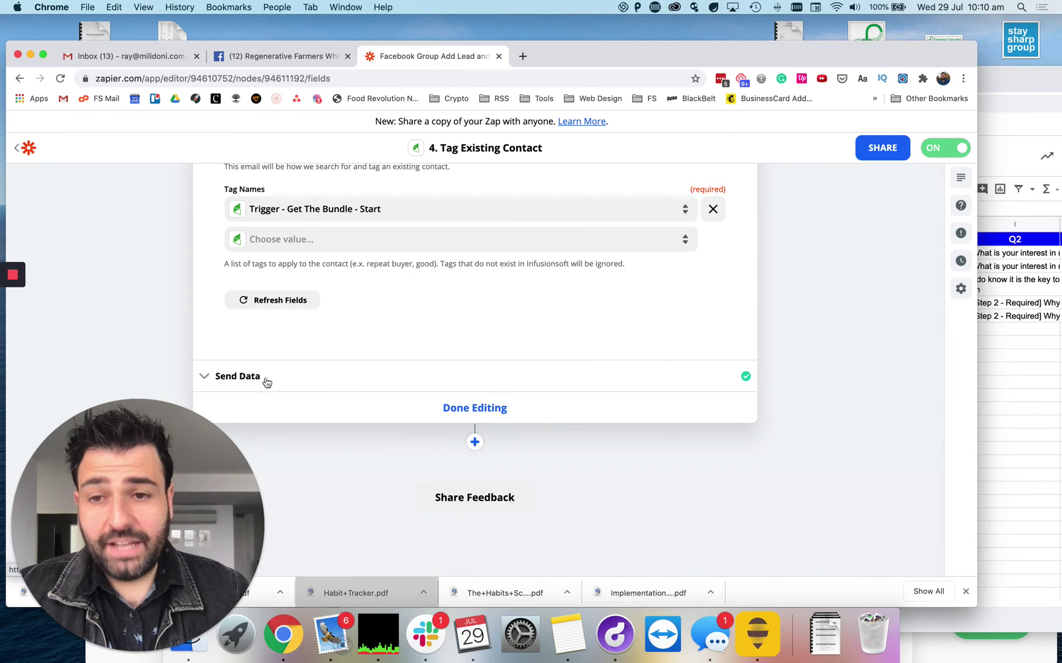
Step: Examine the Tag Existing Contact step's Send Data test result, including the returned contact notes and group fields
click(266, 382)
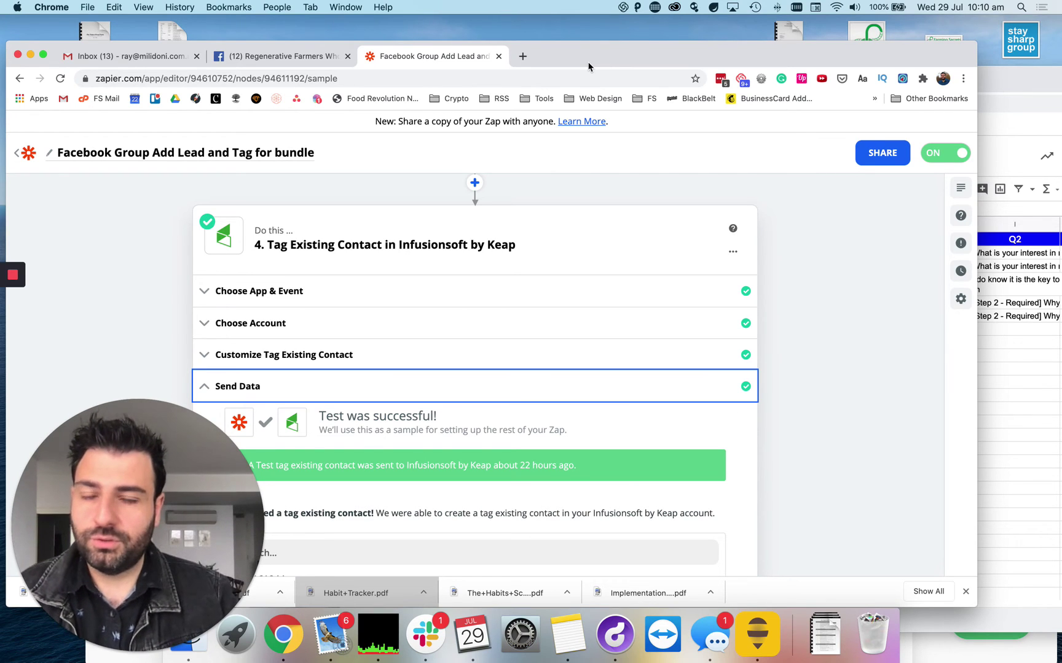
scroll(600, 284, down, 10)
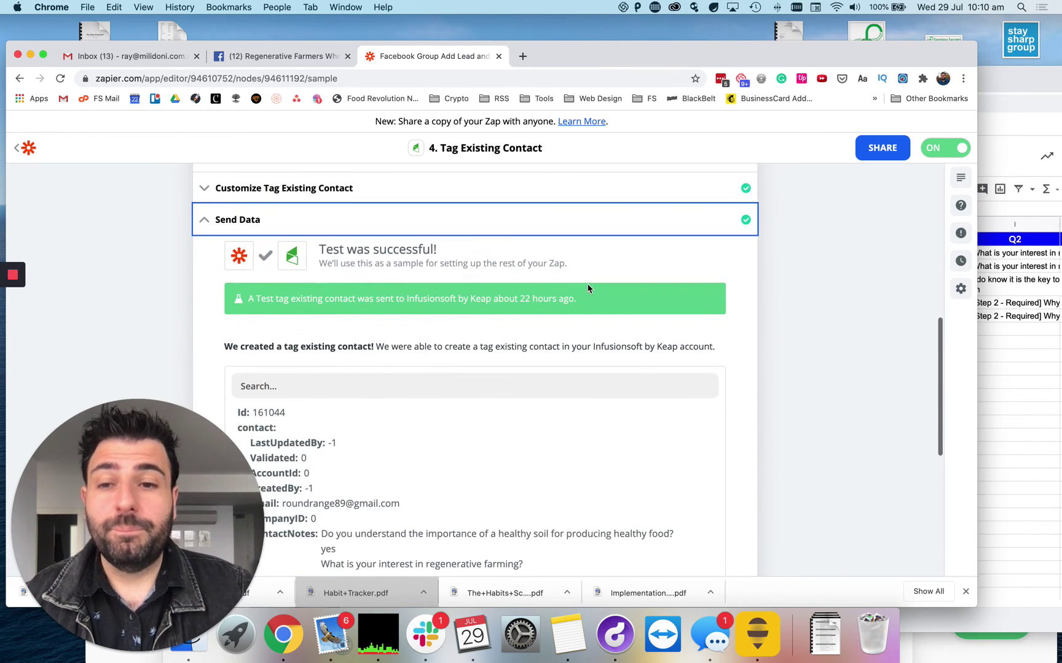
scroll(587, 289, down, 2)
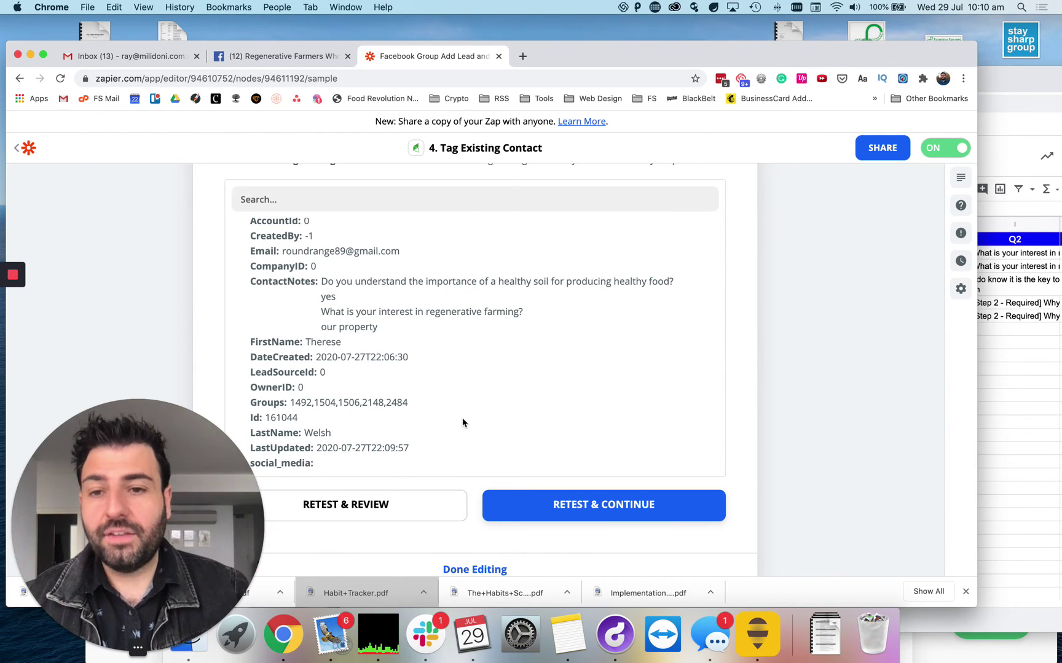
scroll(462, 418, up, 15)
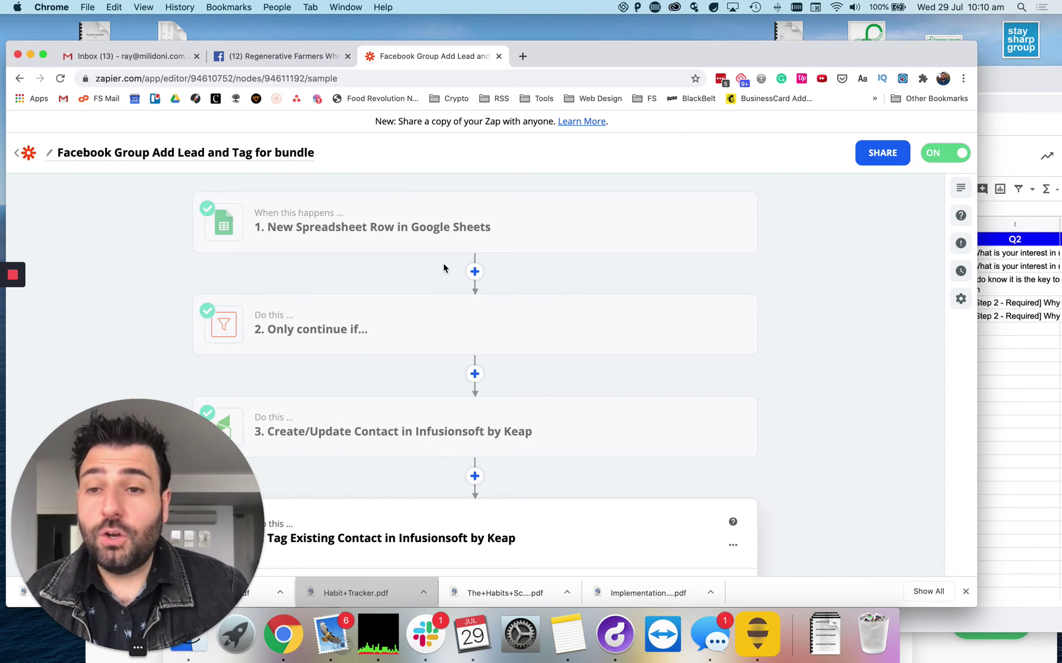
scroll(424, 292, down, 3)
scroll(423, 284, up, 3)
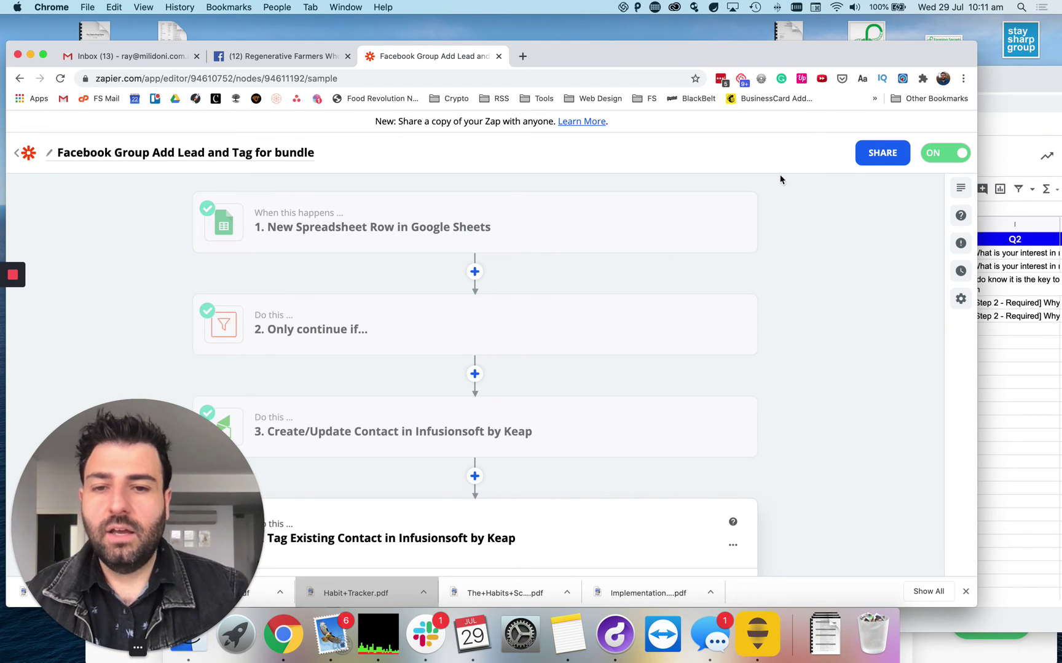
click(816, 440)
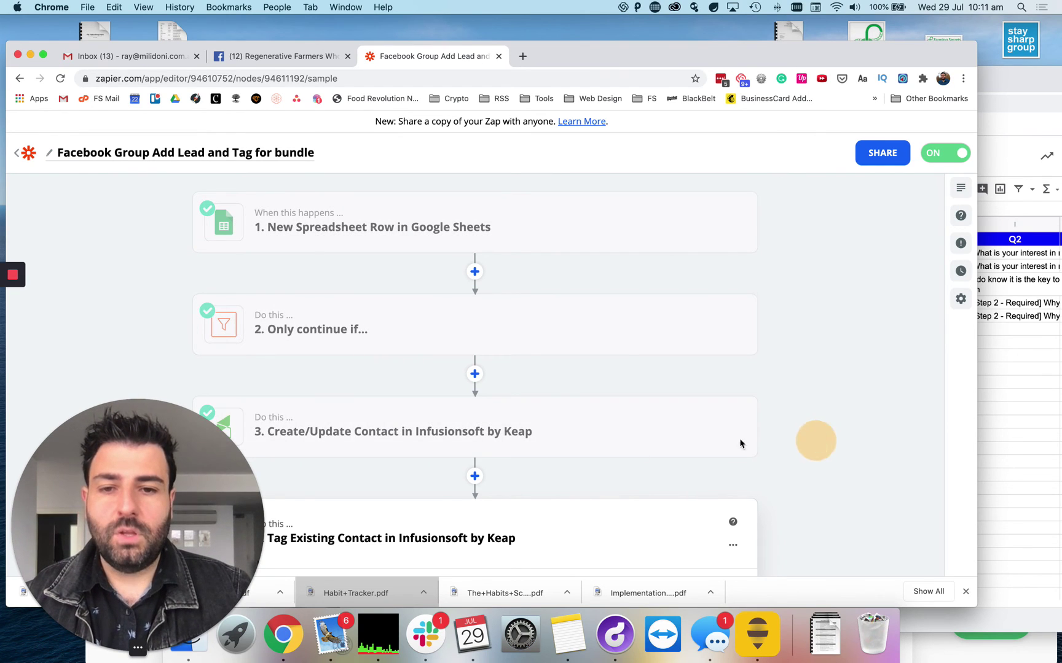
Step: Start adding a step between Create/Update Contact and Tag Existing Contact, and browse the available helpers such as Filter, Delay and Formatter
click(475, 477)
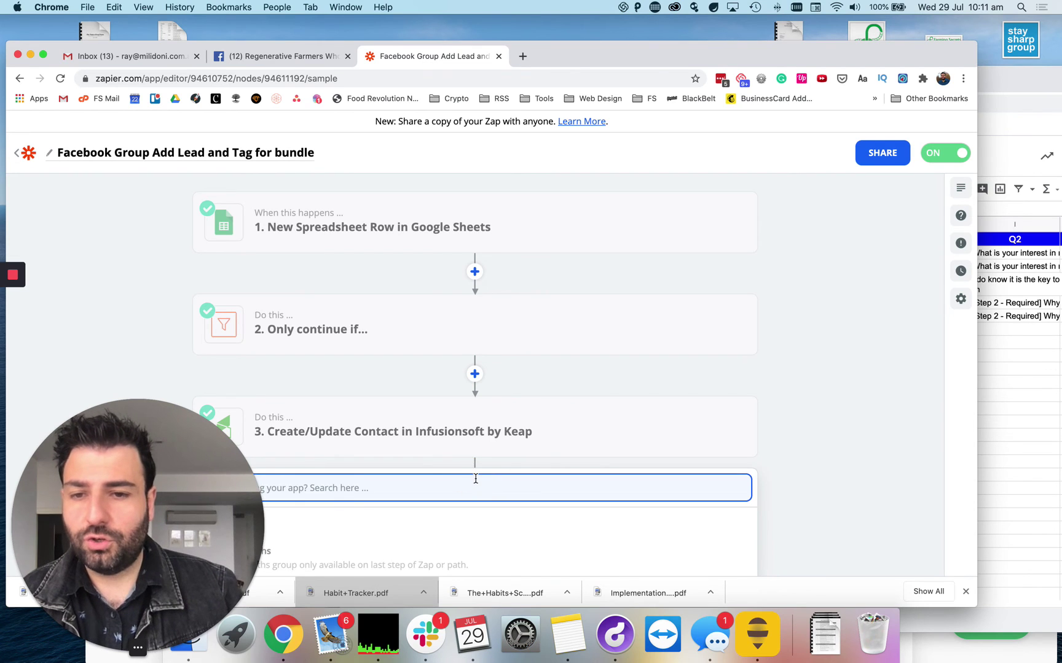
scroll(474, 484, down, 10)
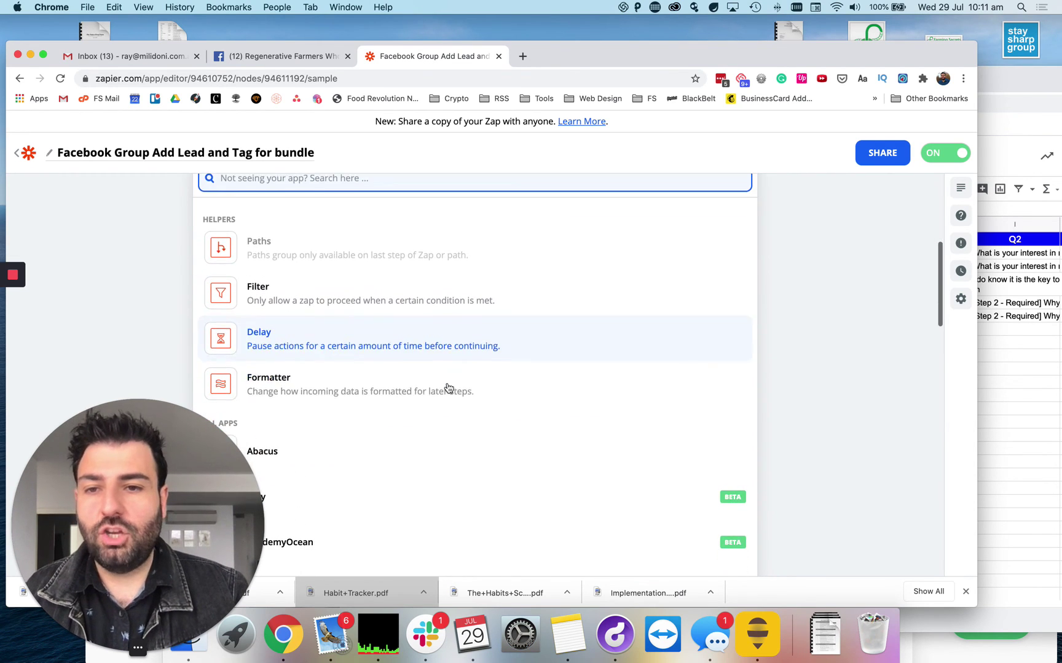
scroll(467, 276, up, 2)
scroll(430, 270, down, 1)
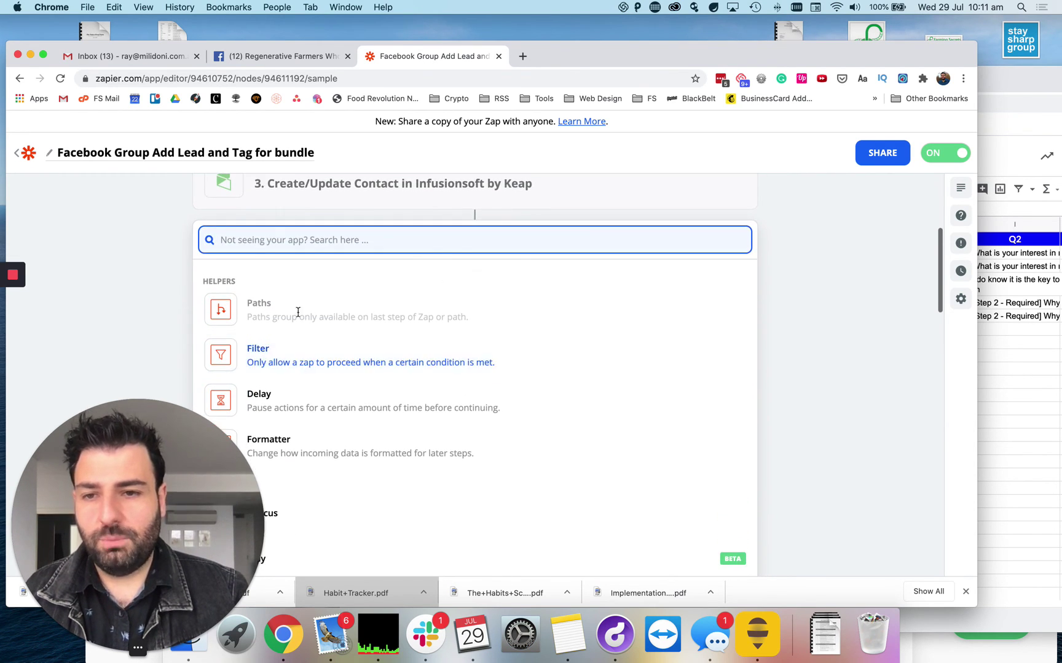
scroll(476, 215, down, 2)
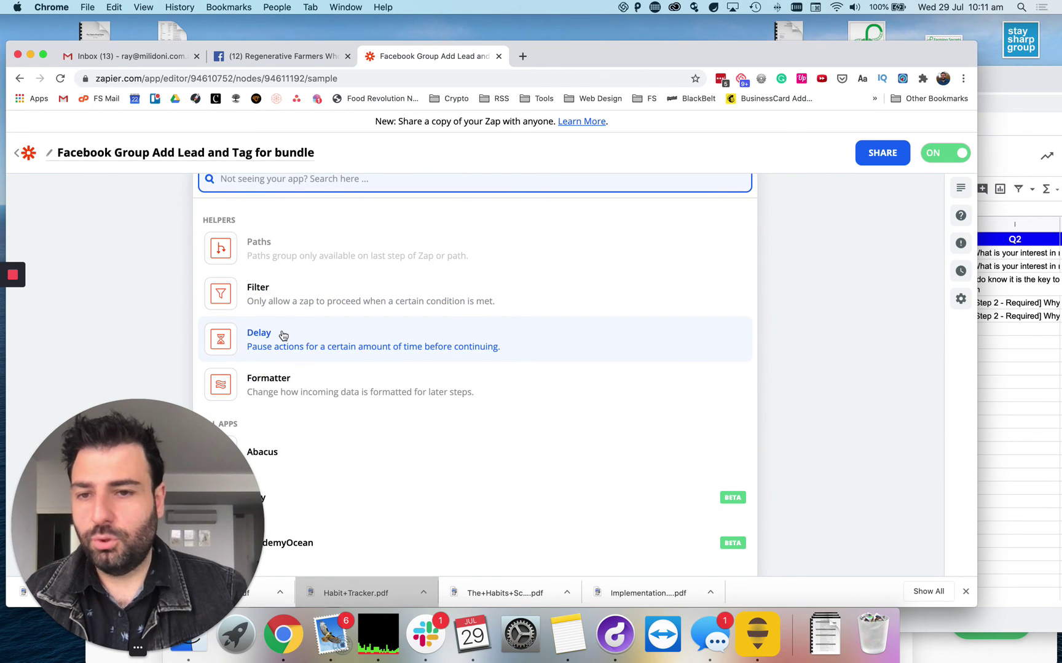
scroll(307, 307, down, 2)
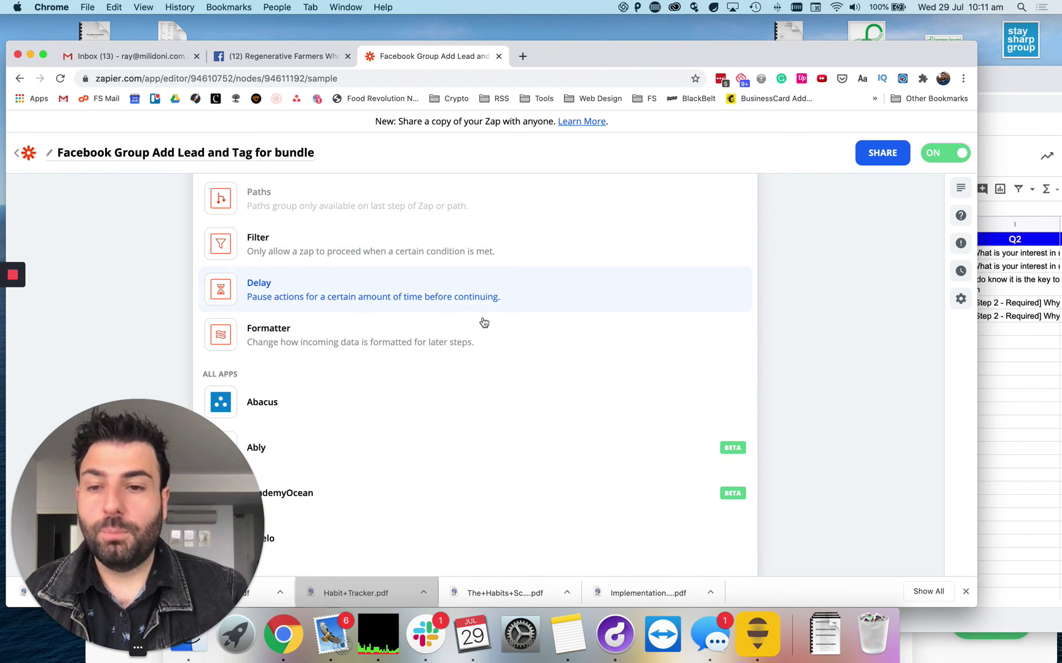
scroll(484, 322, up, 5)
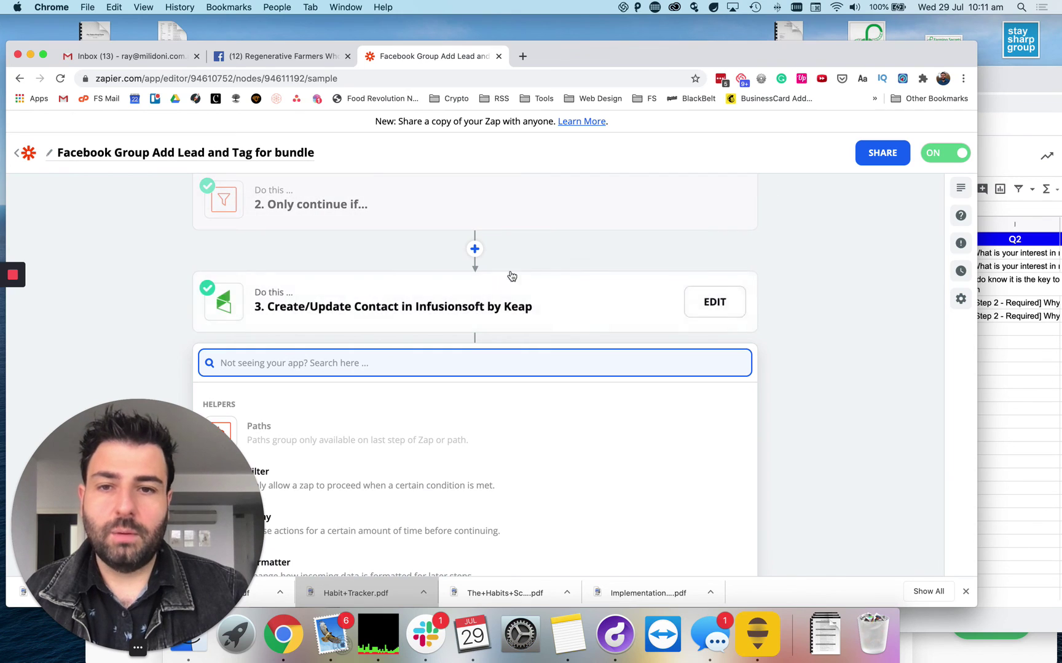